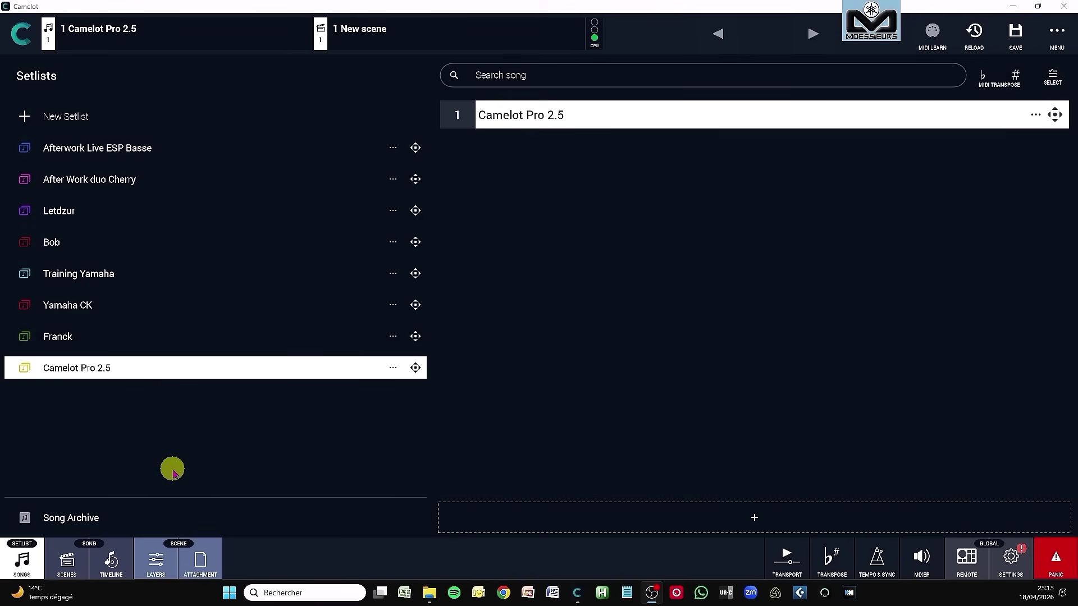
- Check the song's layers, open the Remote Control settings, and review the key commands assigned in the Default set
{"action": "left_click", "coordinate": [156, 562]}
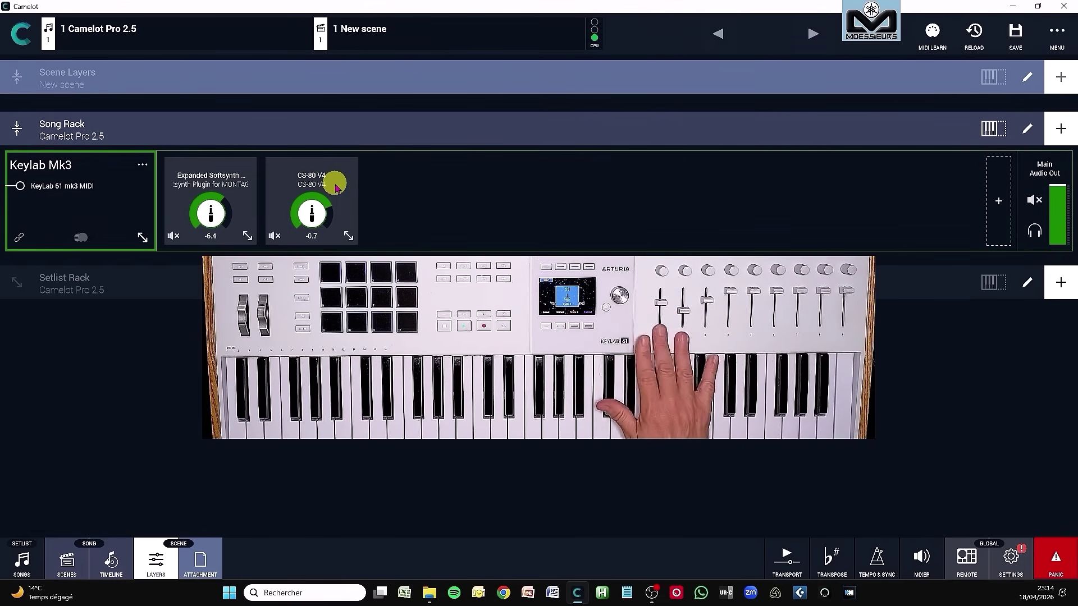
{"action": "left_click", "coordinate": [967, 558]}
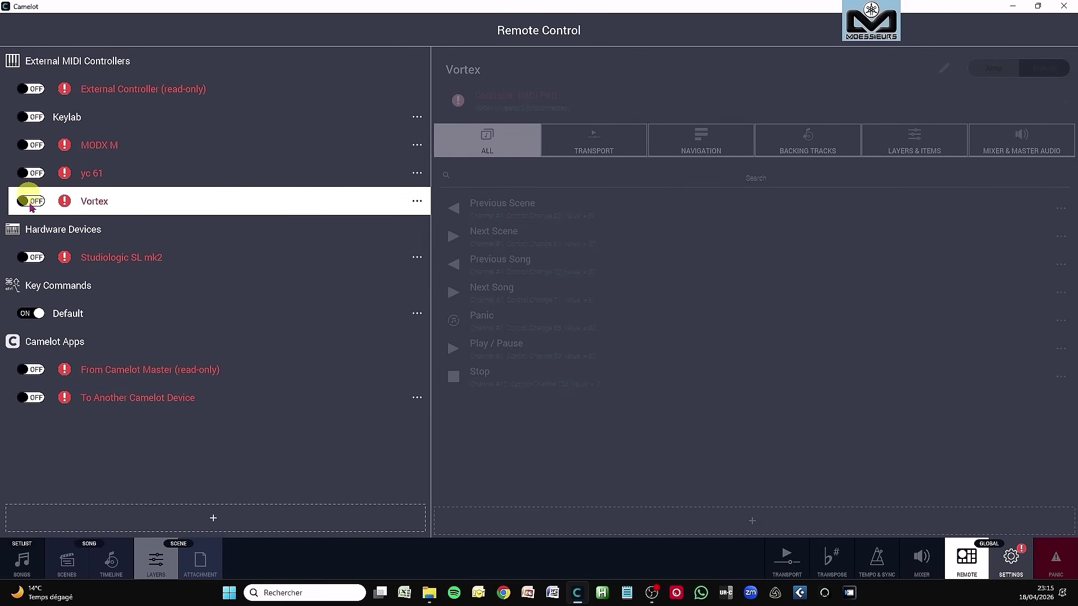
{"action": "left_click", "coordinate": [62, 317]}
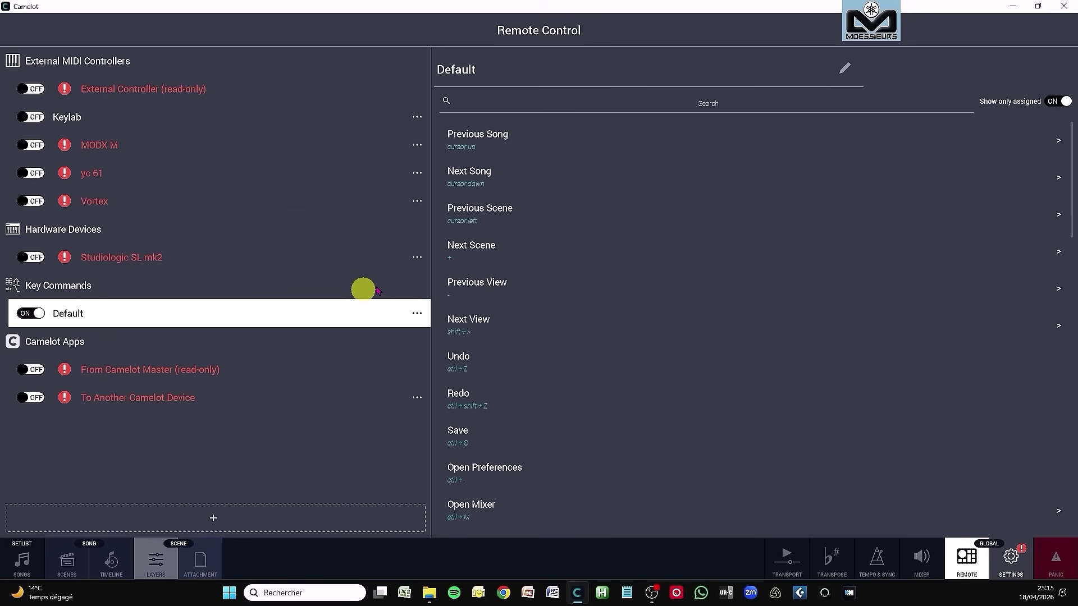
{"action": "scroll", "coordinate": [513, 368], "scroll_direction": "down", "scroll_amount": 5}
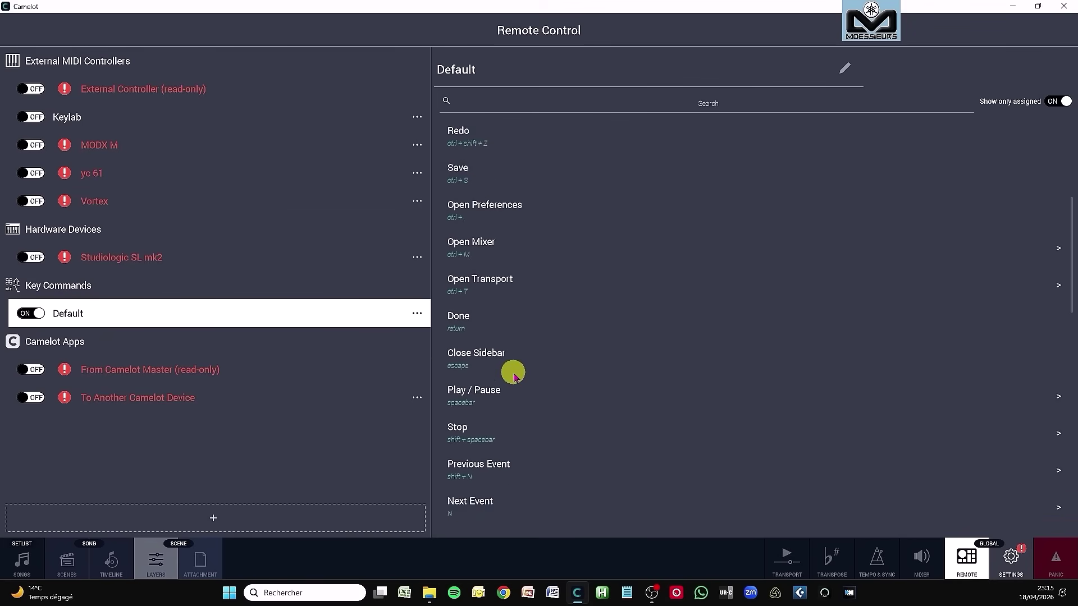
{"action": "scroll", "coordinate": [513, 371], "scroll_direction": "down", "scroll_amount": 2}
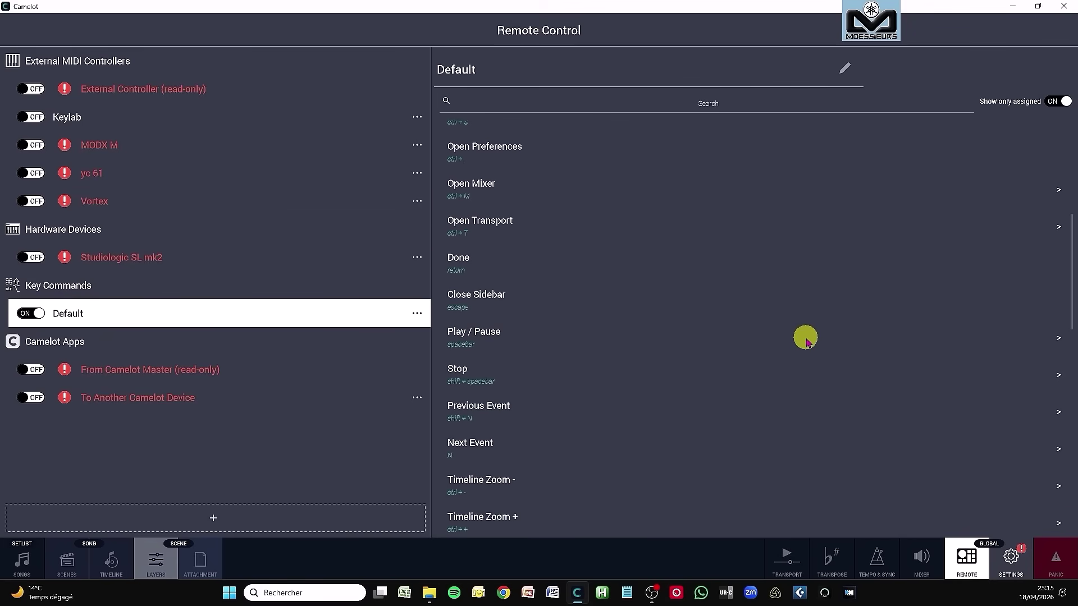
{"action": "scroll", "coordinate": [660, 310], "scroll_direction": "up", "scroll_amount": 10}
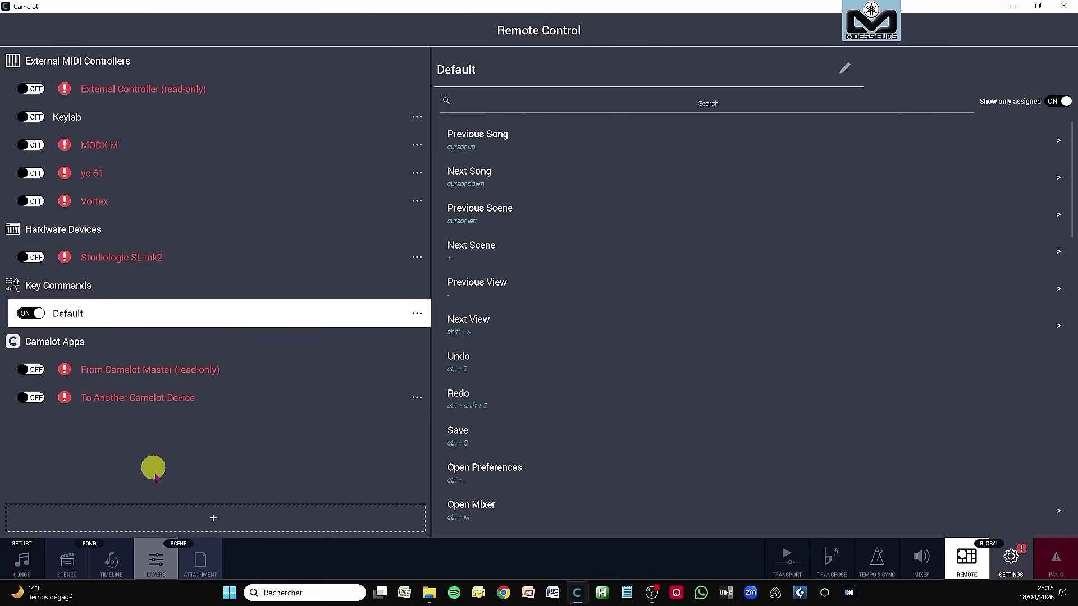
- Add a generic External MIDI Controller to the remote controls and name it "Kelab Mk3"
{"action": "left_click", "coordinate": [209, 517]}
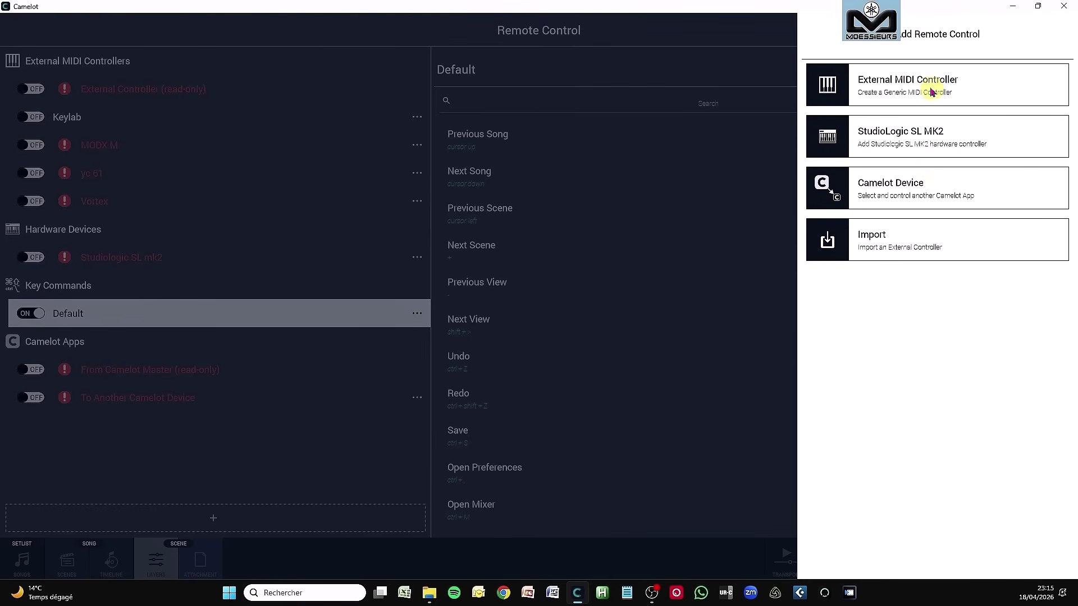
{"action": "left_click", "coordinate": [900, 90]}
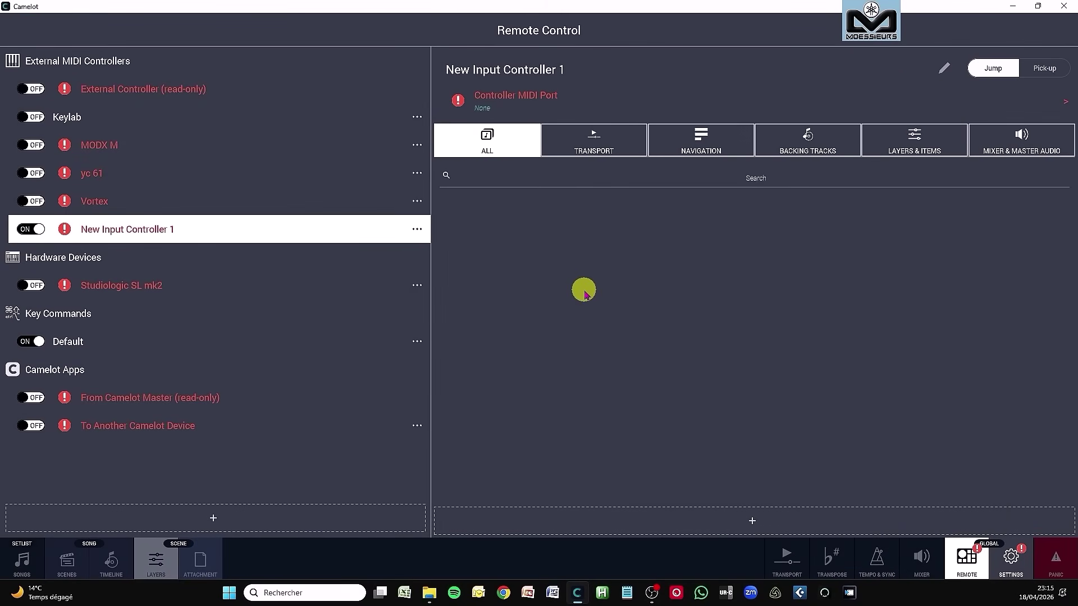
{"action": "left_click", "coordinate": [579, 67]}
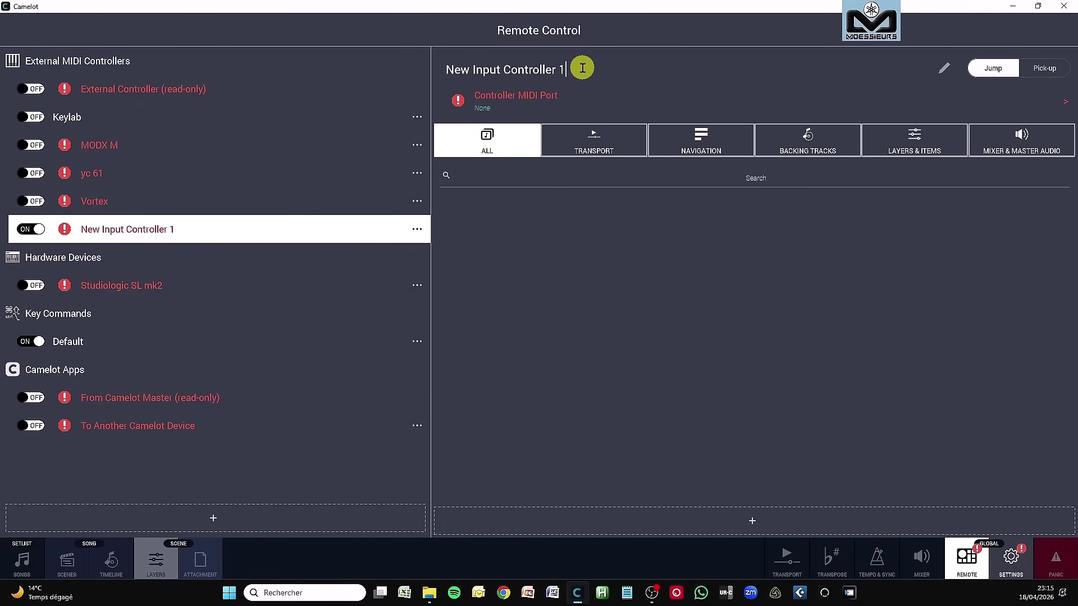
{"action": "key", "text": "BackSpace"}
{"action": "key", "text": "BackSpace"}
{"action": "key", "text": "BackSpace"}
{"action": "key", "text": "BackSpace"}
{"action": "key", "text": "BackSpace"}
{"action": "key", "text": "BackSpace"}
{"action": "key", "text": "BackSpace"}
{"action": "key", "text": "BackSpace"}
{"action": "key", "text": "BackSpace"}
{"action": "key", "text": "BackSpace"}
{"action": "key", "text": "BackSpace"}
{"action": "key", "text": "BackSpace"}
{"action": "key", "text": "BackSpace"}
{"action": "key", "text": "BackSpace"}
{"action": "key", "text": "BackSpace"}
{"action": "key", "text": "BackSpace"}
{"action": "key", "text": "BackSpace"}
{"action": "key", "text": "BackSpace"}
{"action": "key", "text": "BackSpace"}
{"action": "key", "text": "BackSpace"}
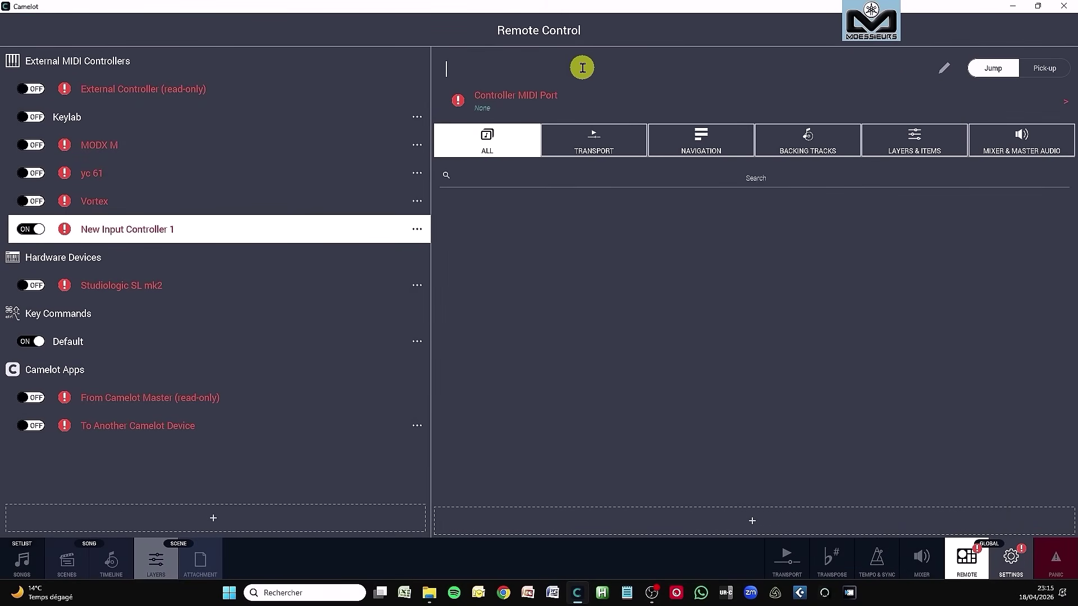
{"action": "type", "text": "Kelab Mk3"}
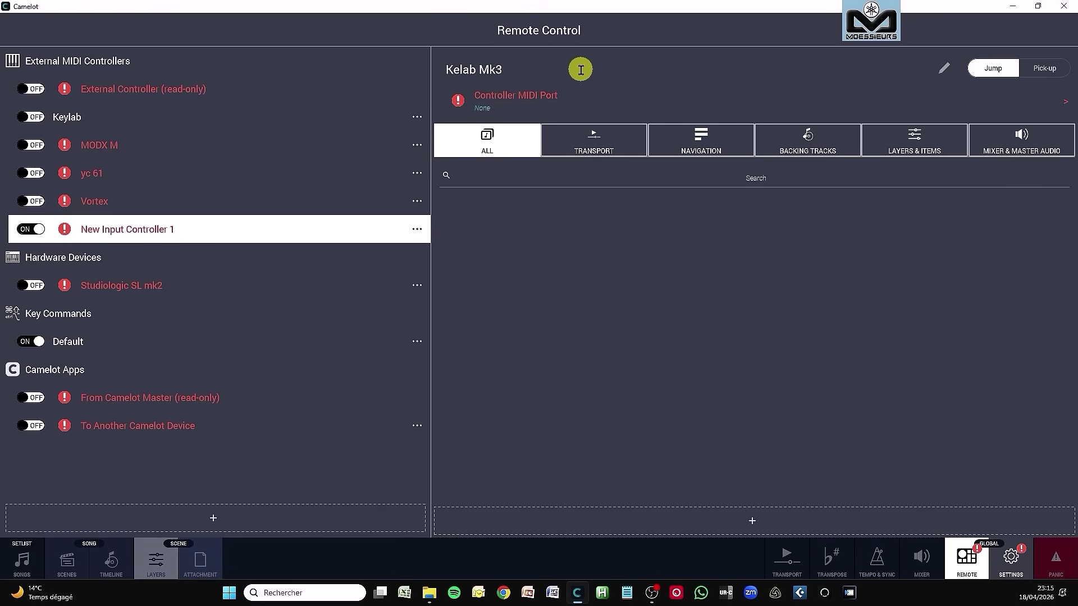
- Set the Kelab Mk3 controller's MIDI input port to KeyLab 61 mk3 MIDI
{"action": "left_click", "coordinate": [521, 114]}
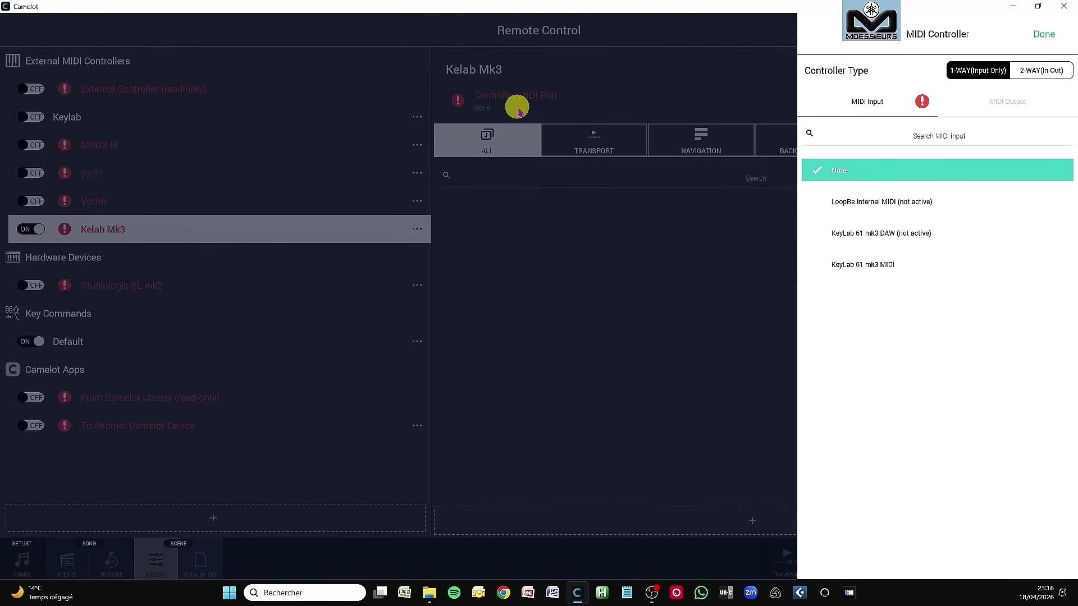
{"action": "left_click", "coordinate": [862, 273]}
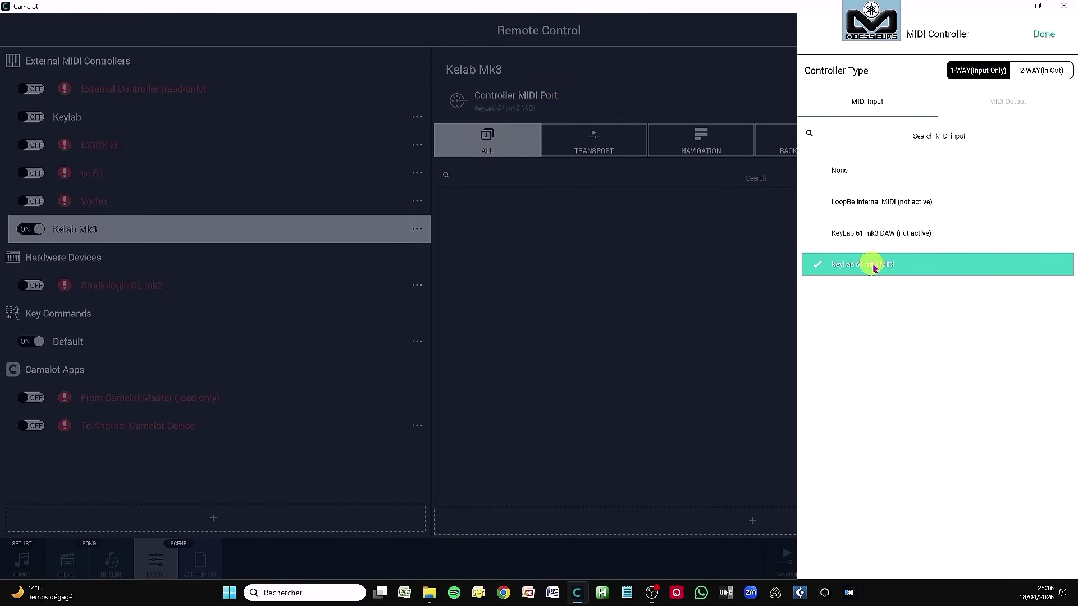
{"action": "left_click", "coordinate": [1045, 36]}
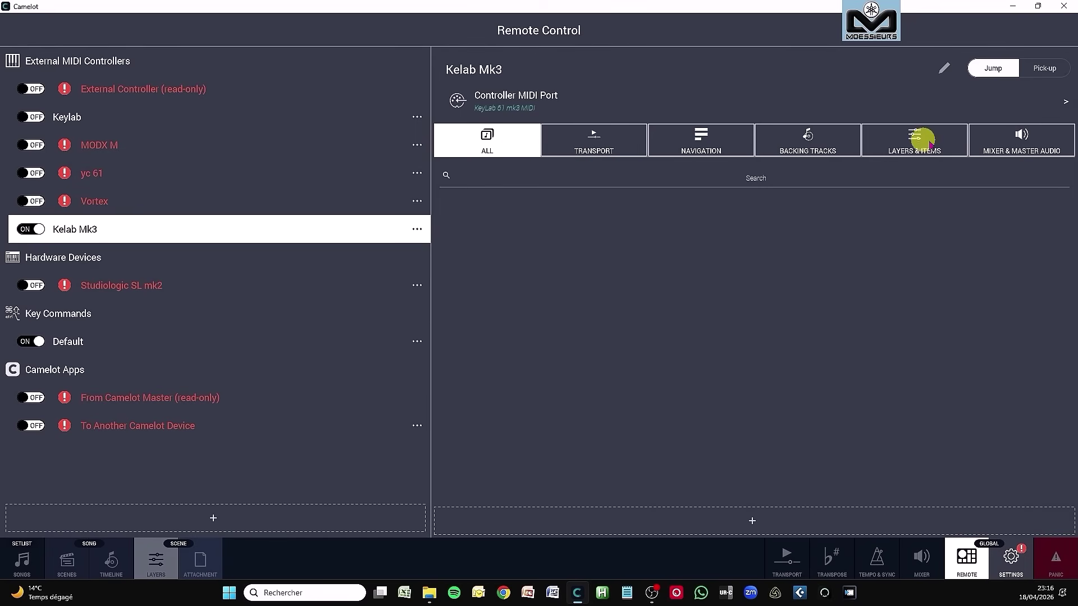
- Look through the controller's Transport, Navigation, Backing Tracks, Layers & Items, and Mixer & Master Audio mapping categories
{"action": "left_click", "coordinate": [622, 149]}
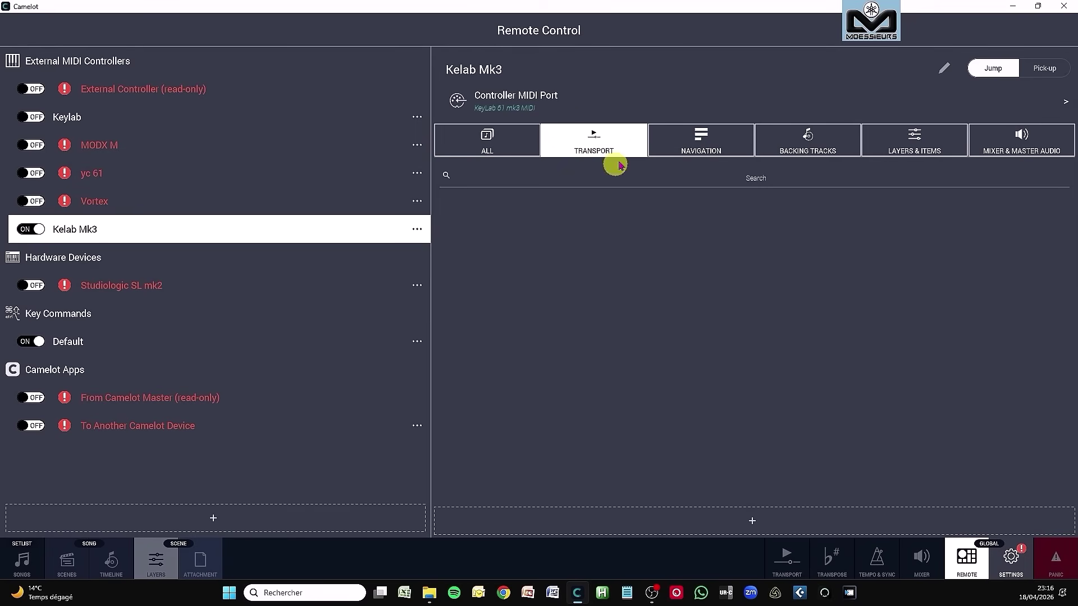
{"action": "left_click", "coordinate": [703, 149]}
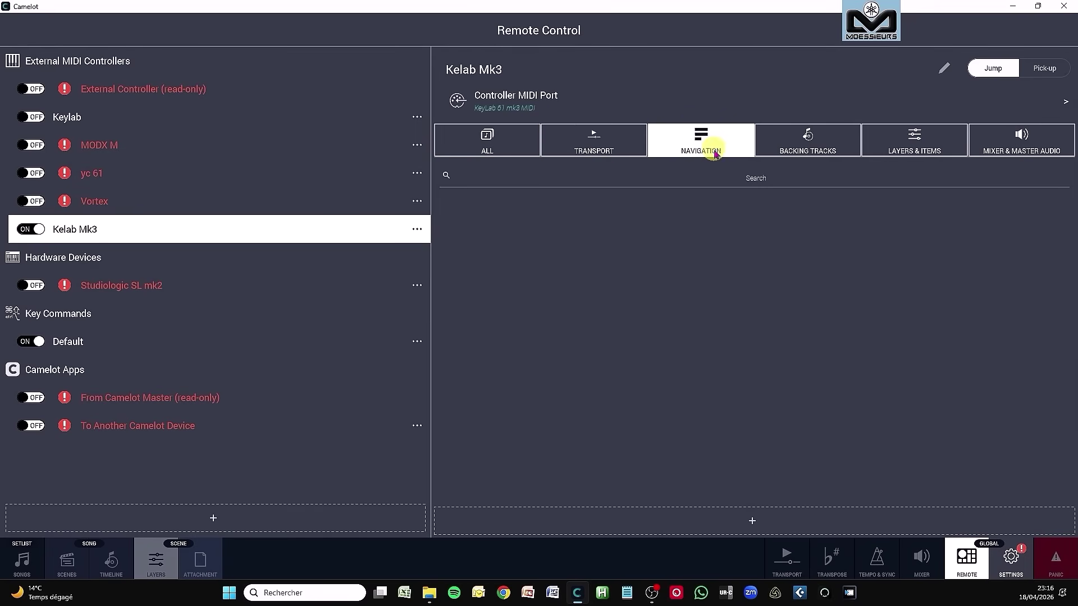
{"action": "left_click", "coordinate": [819, 147]}
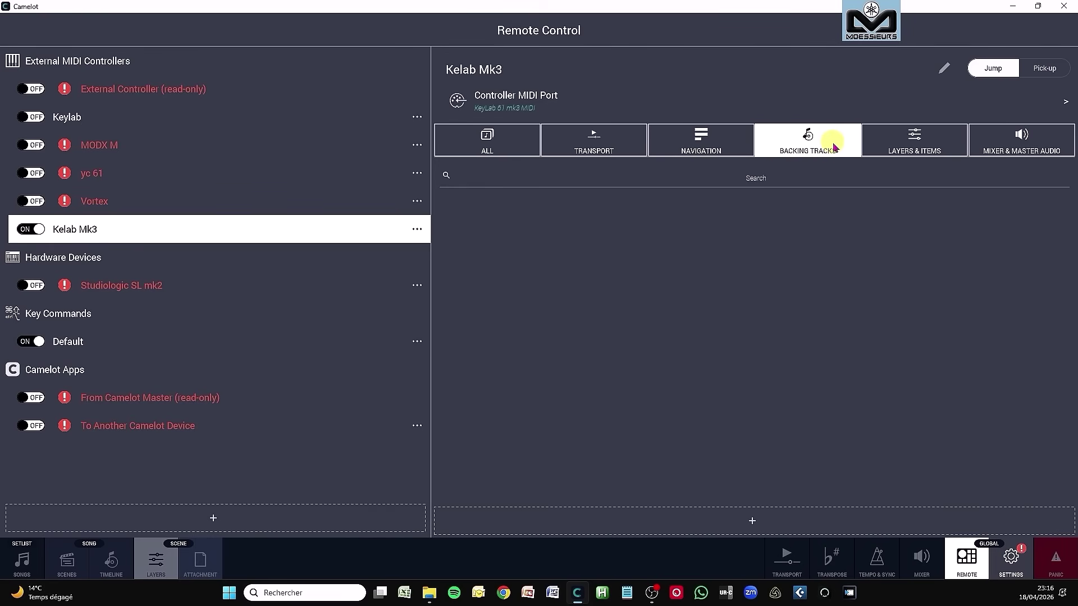
{"action": "left_click", "coordinate": [915, 147]}
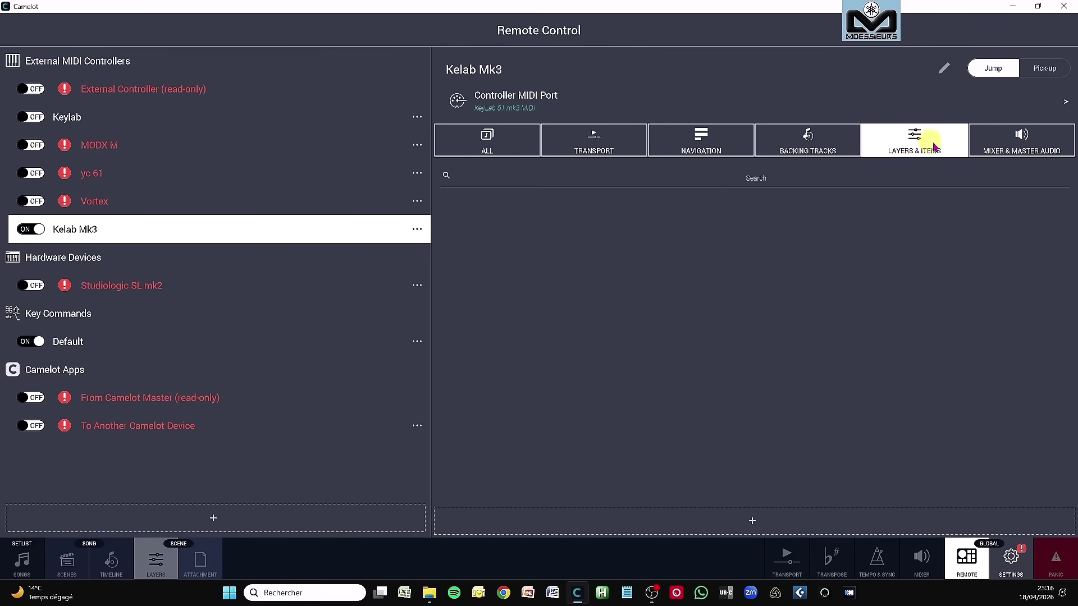
{"action": "left_click", "coordinate": [1047, 148]}
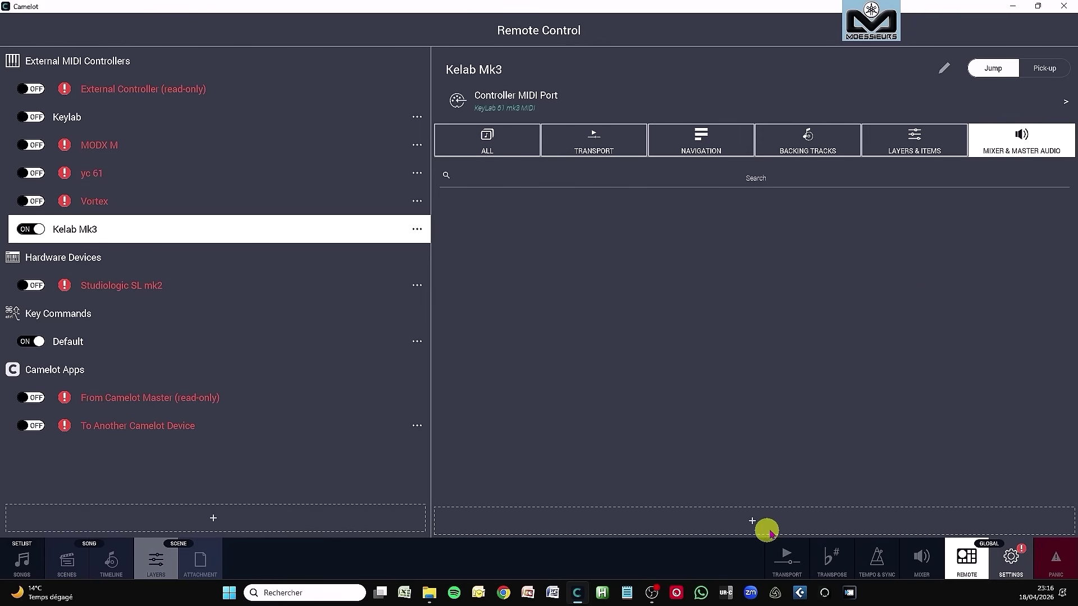
- Start a new mapping for Kelab Mk3 and examine the functions offered under Transport, Navigation and Backing Tracks
{"action": "left_click", "coordinate": [752, 523]}
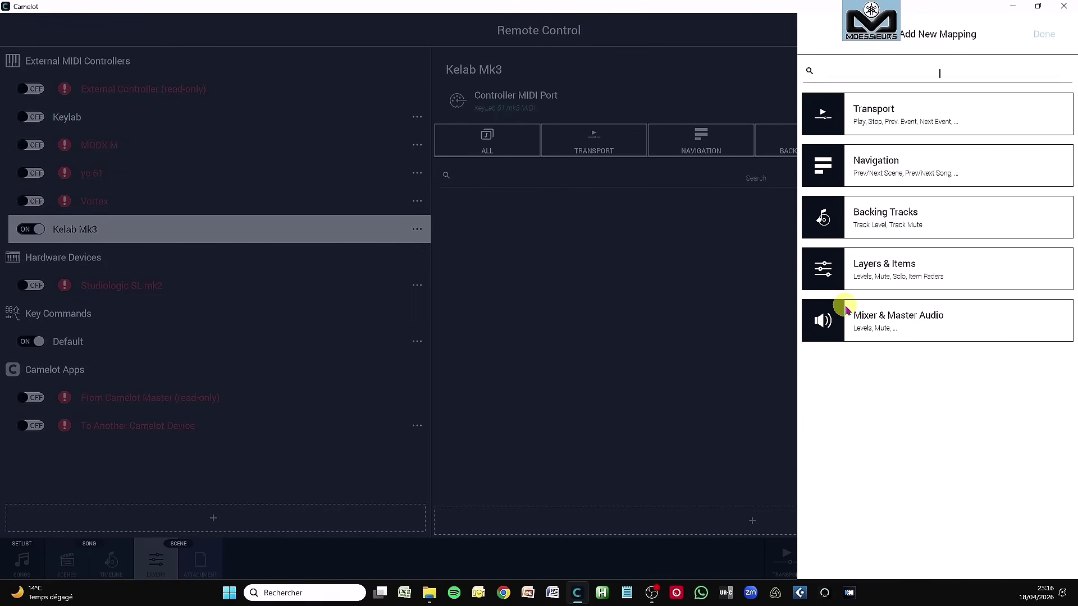
{"action": "left_click", "coordinate": [856, 122]}
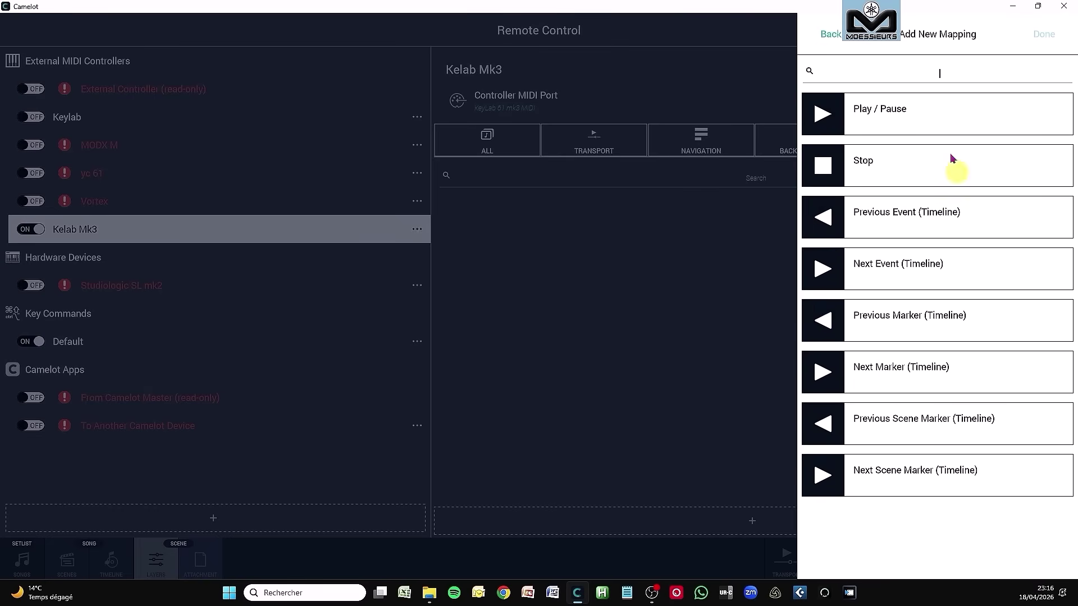
{"action": "left_click", "coordinate": [831, 35]}
{"action": "left_click", "coordinate": [887, 165]}
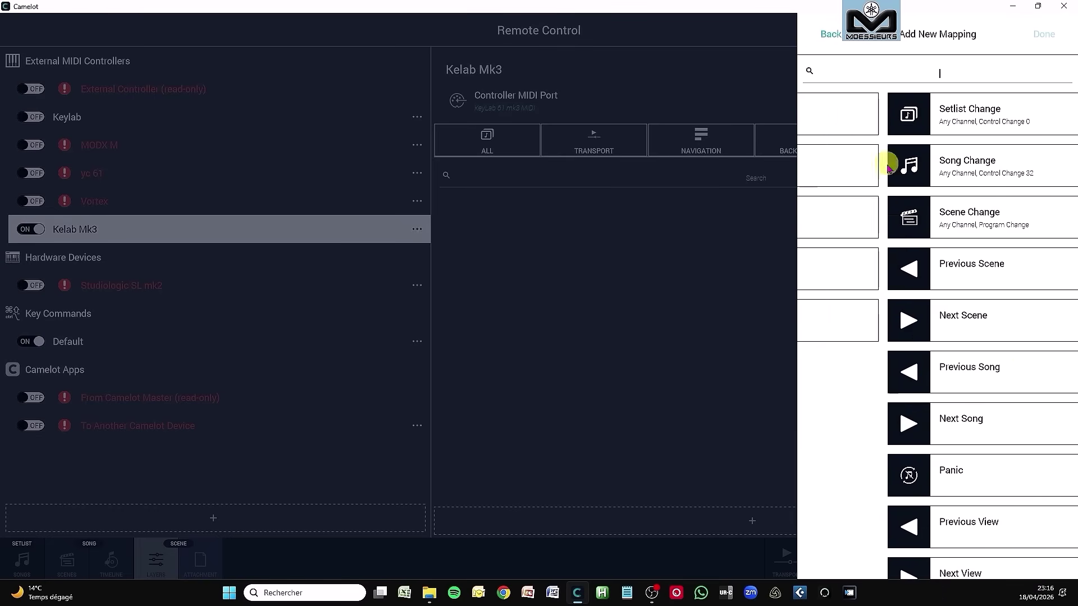
{"action": "scroll", "coordinate": [934, 356], "scroll_direction": "down", "scroll_amount": 5}
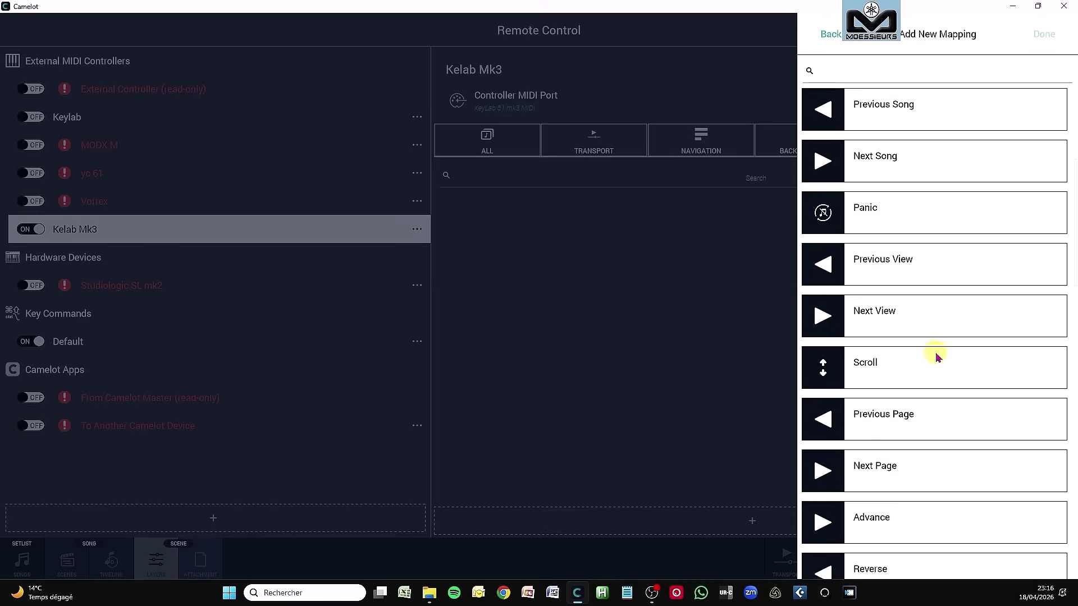
{"action": "scroll", "coordinate": [936, 353], "scroll_direction": "down", "scroll_amount": 10}
{"action": "scroll", "coordinate": [940, 338], "scroll_direction": "up", "scroll_amount": 4}
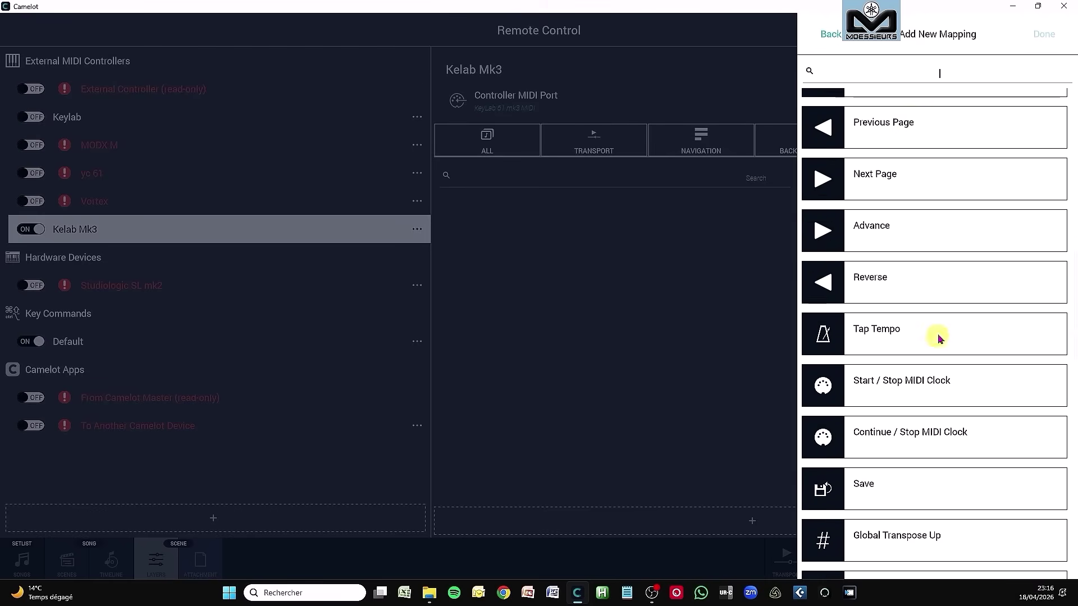
{"action": "scroll", "coordinate": [940, 338], "scroll_direction": "up", "scroll_amount": 1}
{"action": "left_click", "coordinate": [830, 34]}
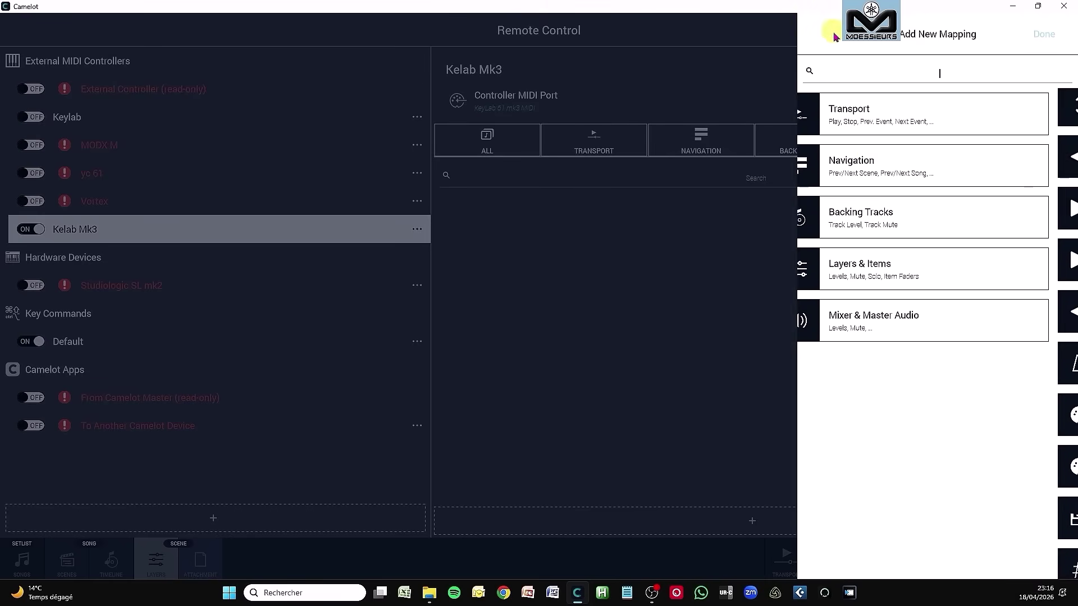
{"action": "left_click", "coordinate": [913, 212]}
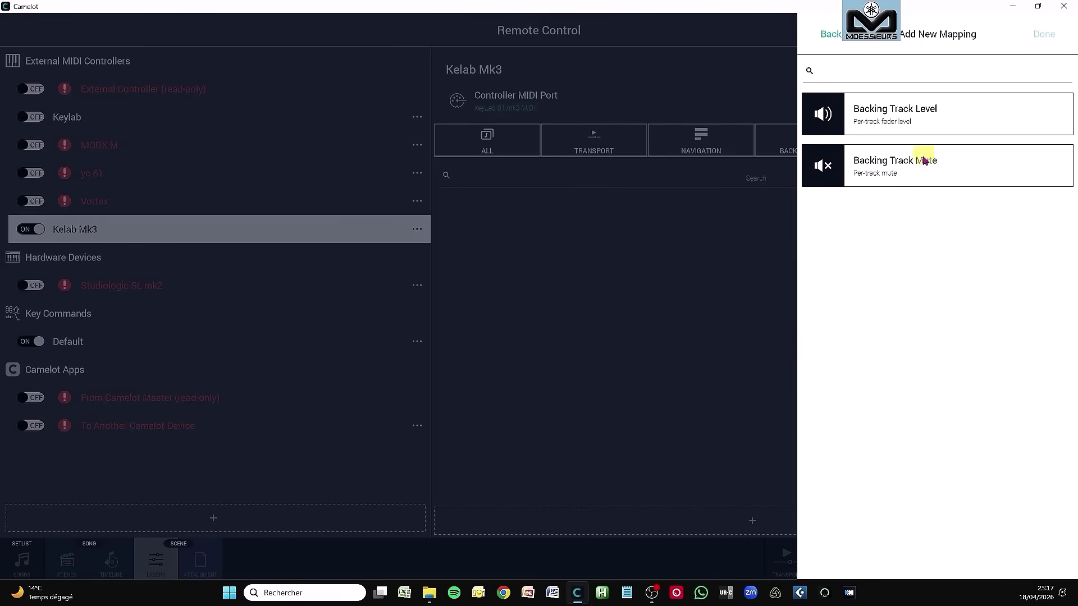
{"action": "left_click", "coordinate": [895, 109]}
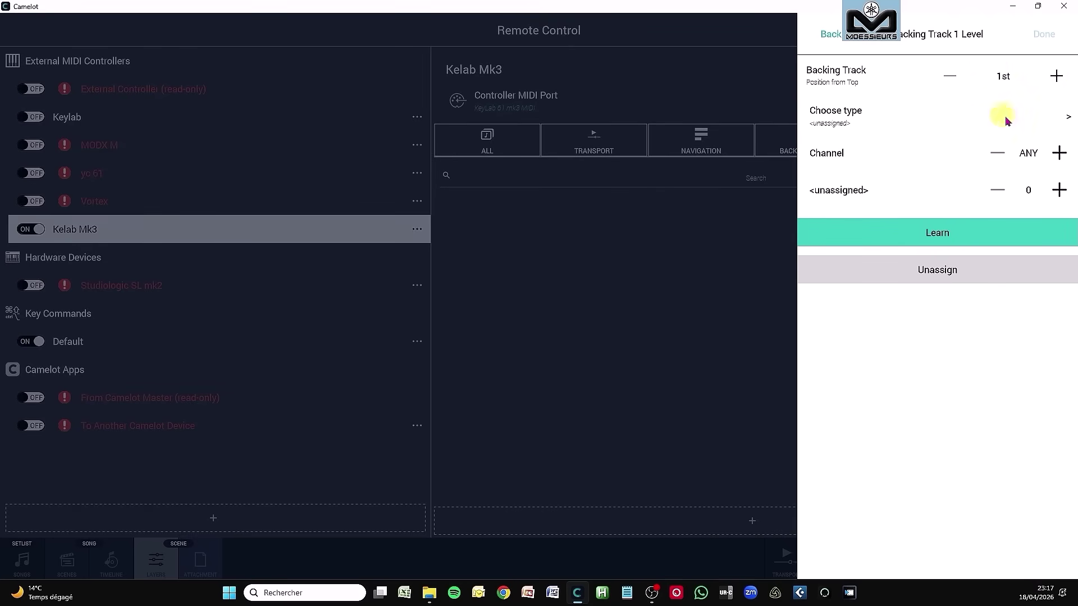
{"action": "left_click", "coordinate": [831, 34]}
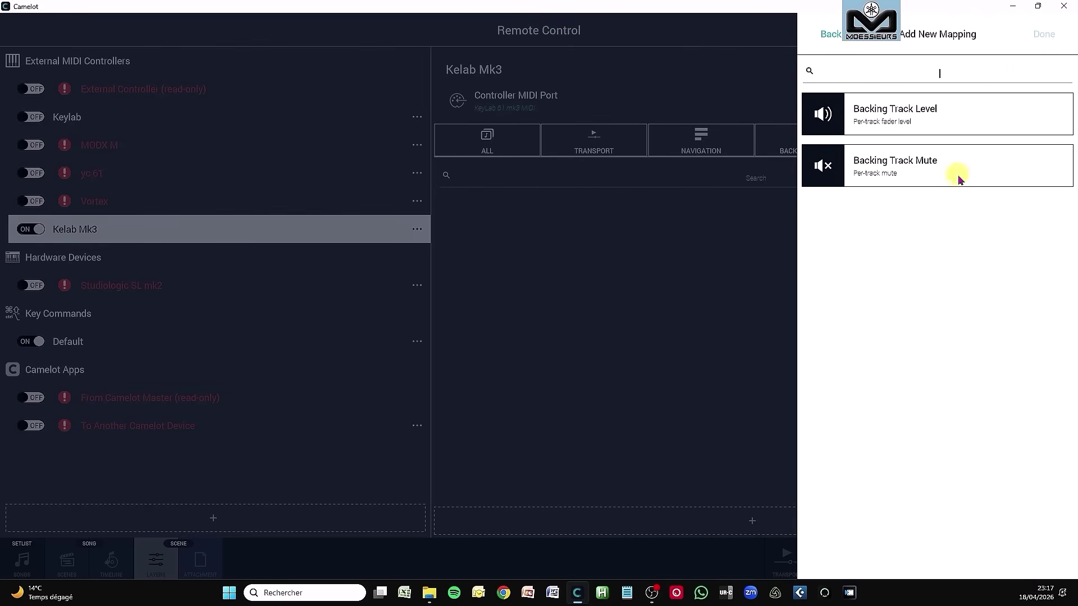
{"action": "left_click", "coordinate": [843, 39]}
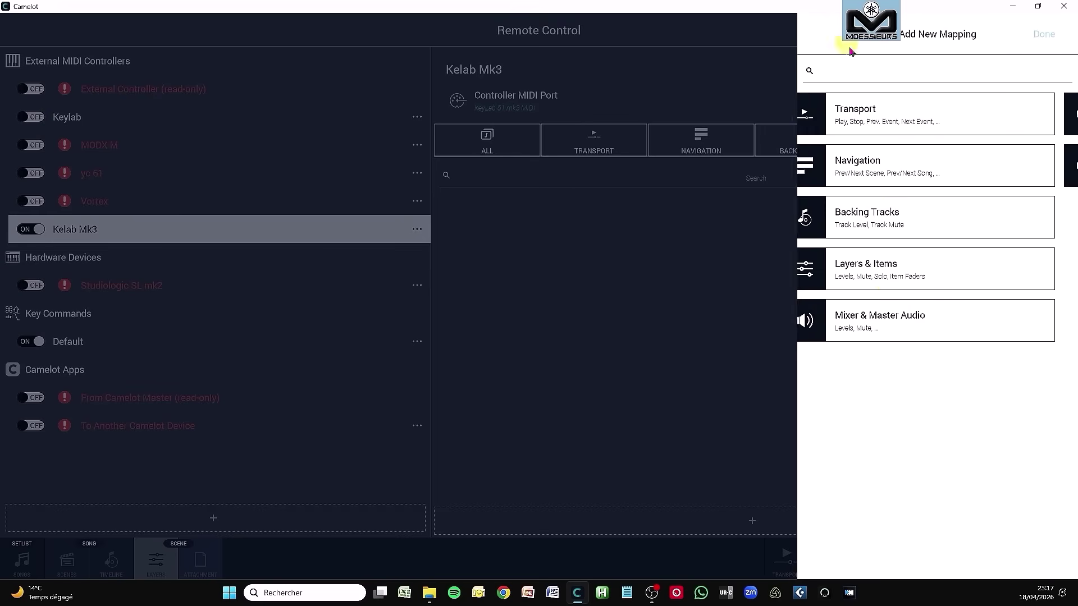
- Set up an Item Level mapping of type Song that targets the 1st layer and the 1st item
{"action": "left_click", "coordinate": [898, 279]}
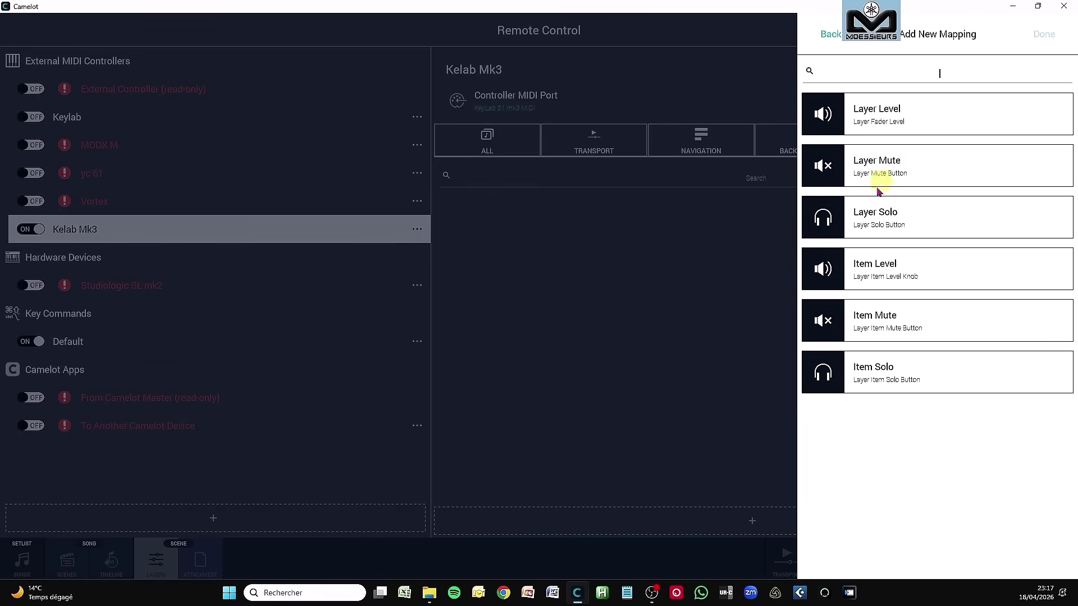
{"action": "left_click", "coordinate": [867, 275]}
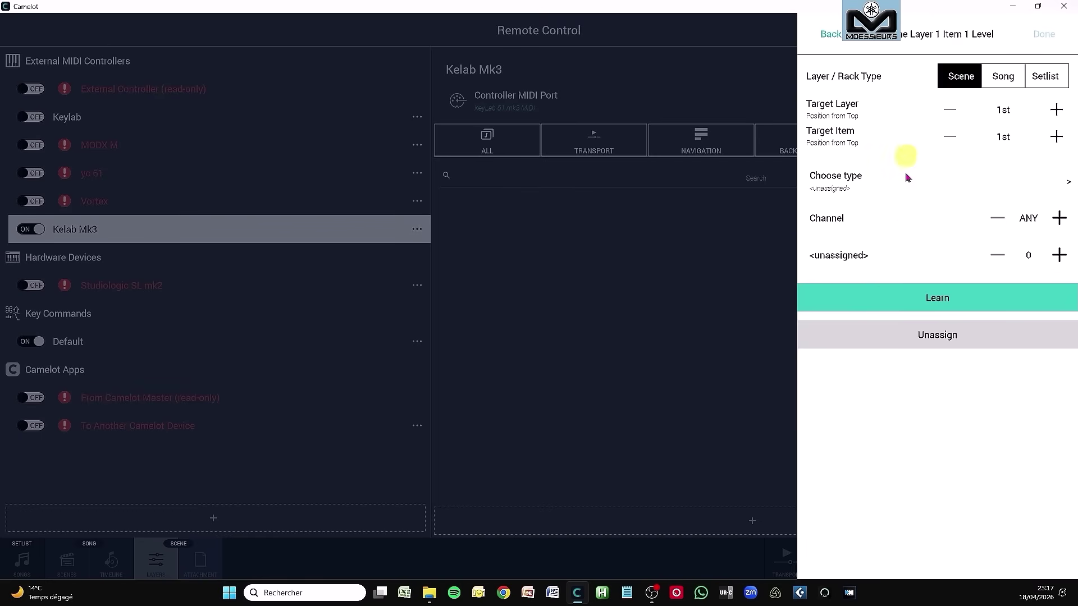
{"action": "left_click", "coordinate": [1003, 77]}
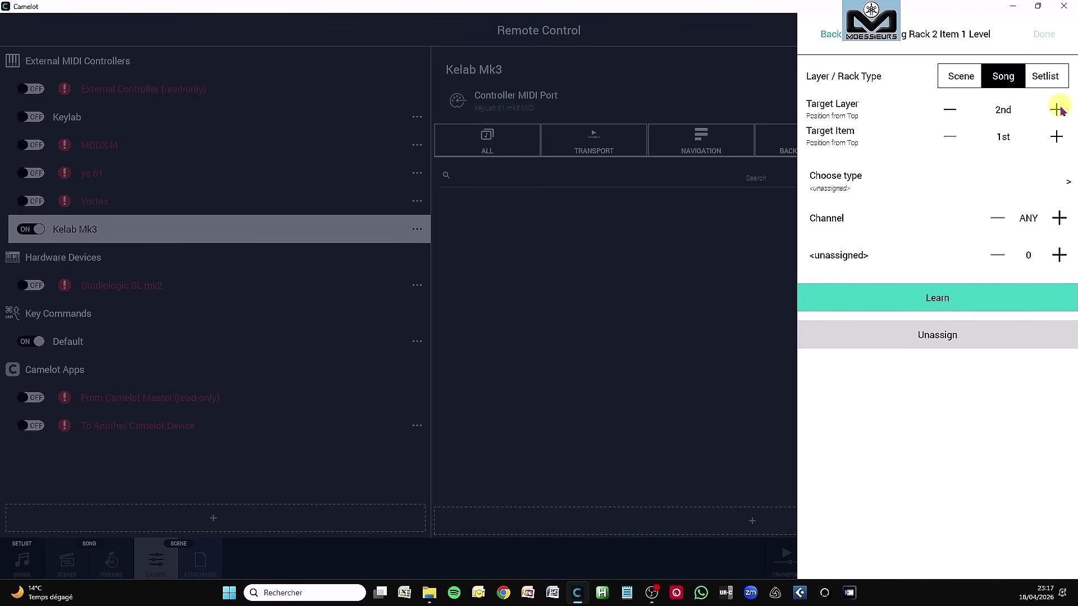
{"action": "left_click", "coordinate": [954, 110]}
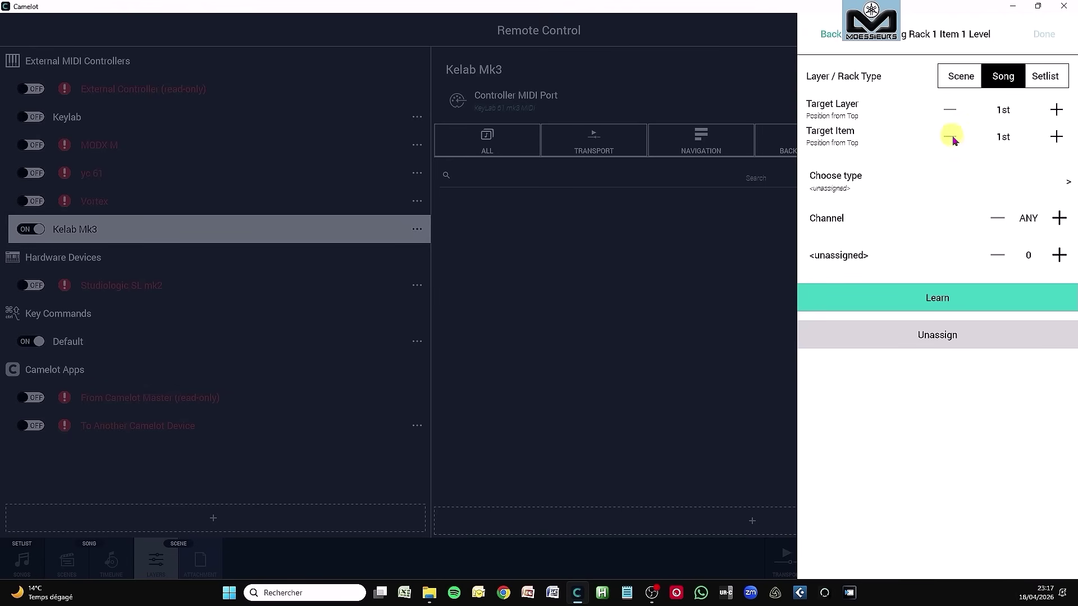
{"action": "left_click", "coordinate": [1058, 138]}
{"action": "left_click", "coordinate": [1057, 137]}
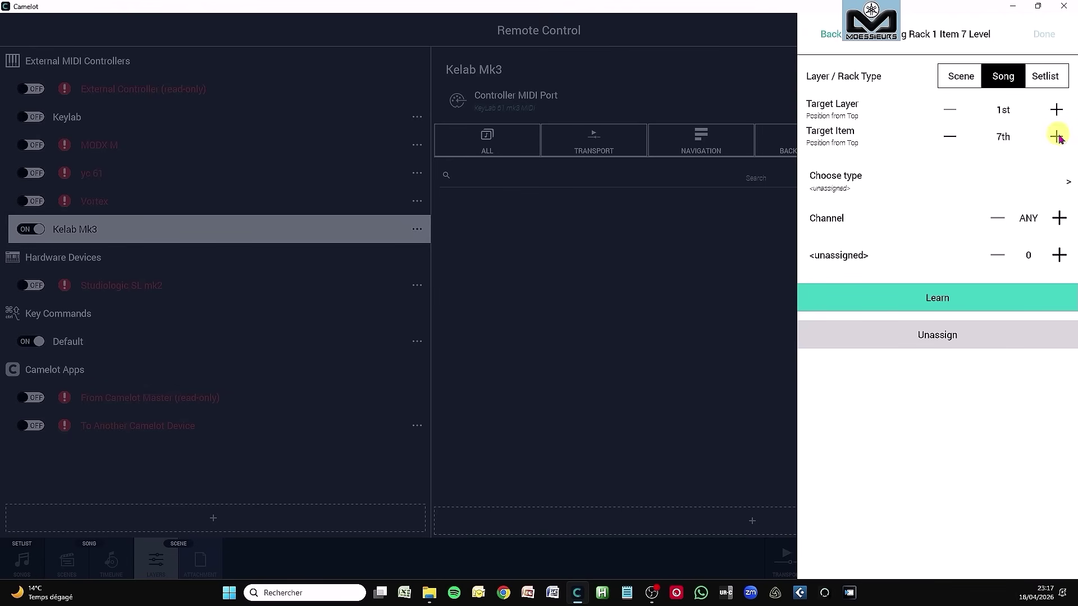
{"action": "left_click", "coordinate": [950, 137]}
{"action": "left_click", "coordinate": [951, 137]}
- Learn Control Change 7 on channel 1 for the Song Rack 1 Item 1 Level mapping, save it and list the Layers & Items mappings
{"action": "left_click", "coordinate": [934, 302]}
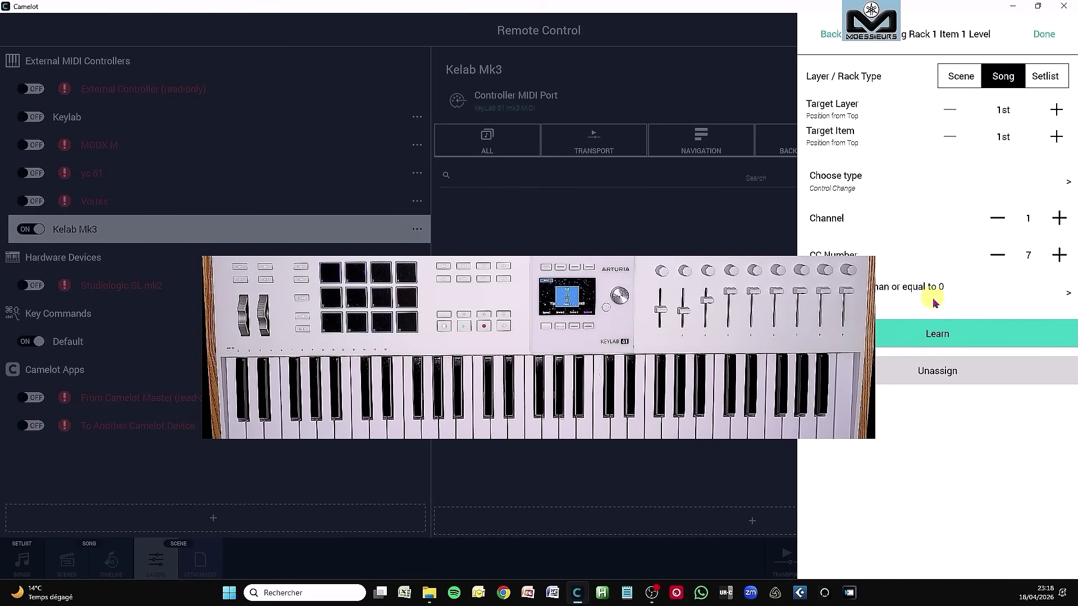
{"action": "left_click", "coordinate": [1044, 34]}
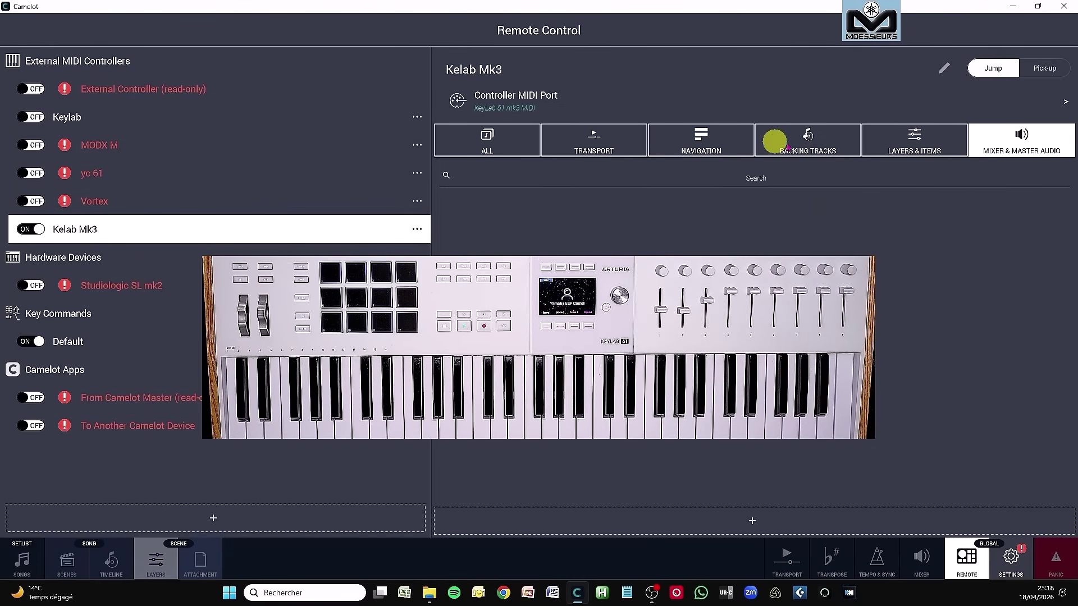
{"action": "left_click", "coordinate": [894, 143]}
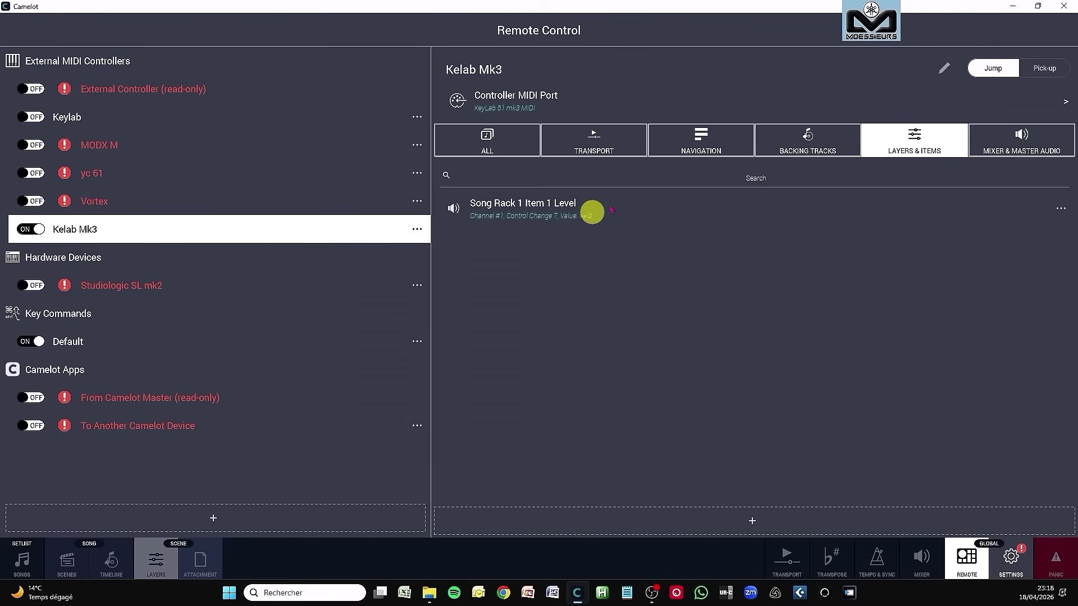
- Add a Song Rack 1 Item 2 Level mapping and learn Control Change 7 on channel 2 for it
{"action": "left_click", "coordinate": [753, 519]}
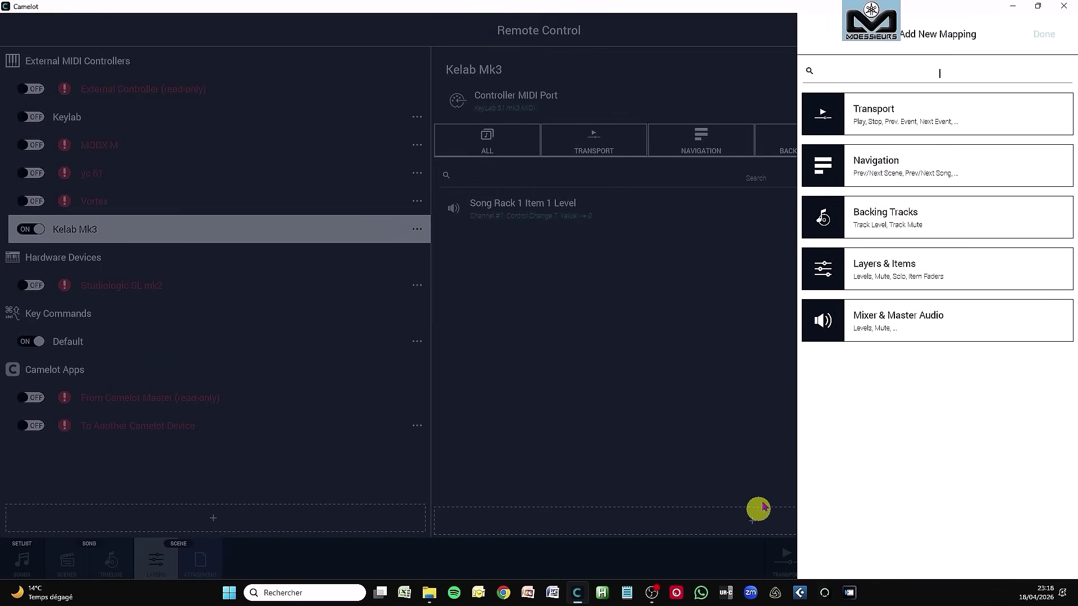
{"action": "left_click", "coordinate": [898, 272]}
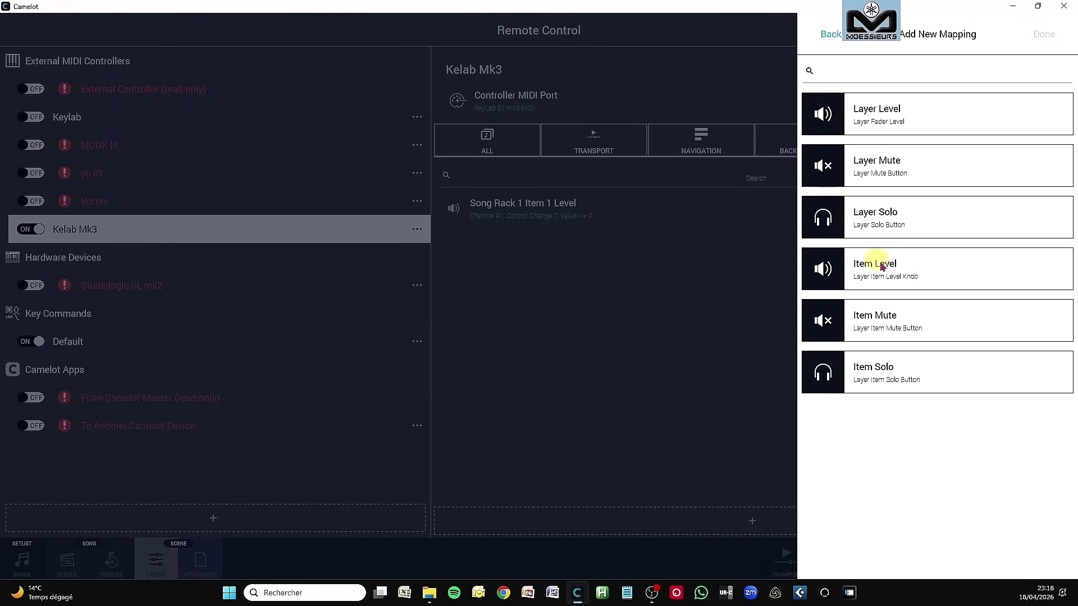
{"action": "left_click", "coordinate": [896, 270]}
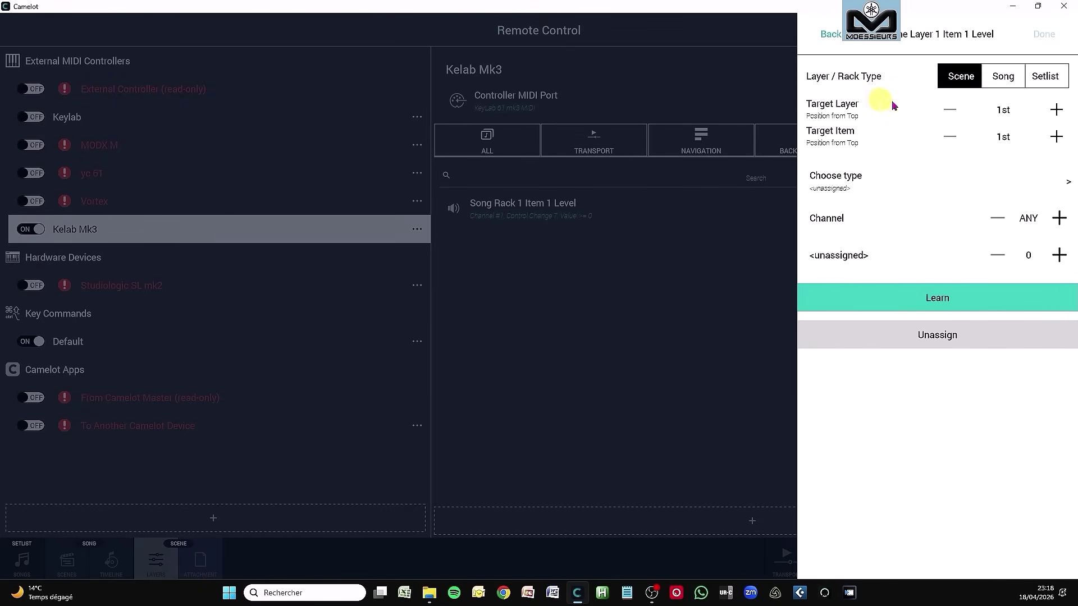
{"action": "left_click", "coordinate": [1009, 78]}
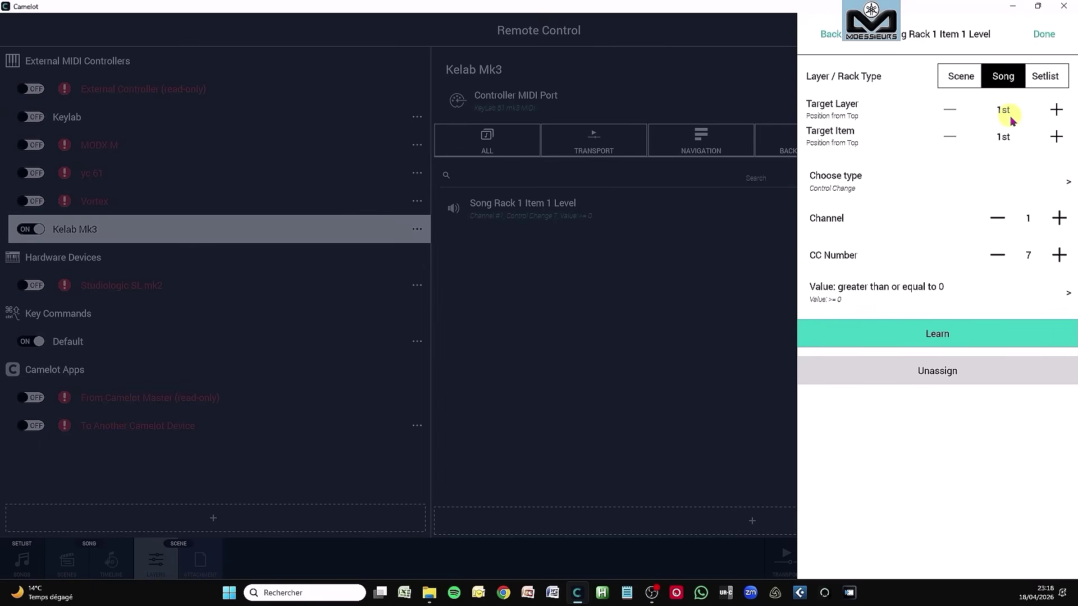
{"action": "left_click", "coordinate": [1056, 138]}
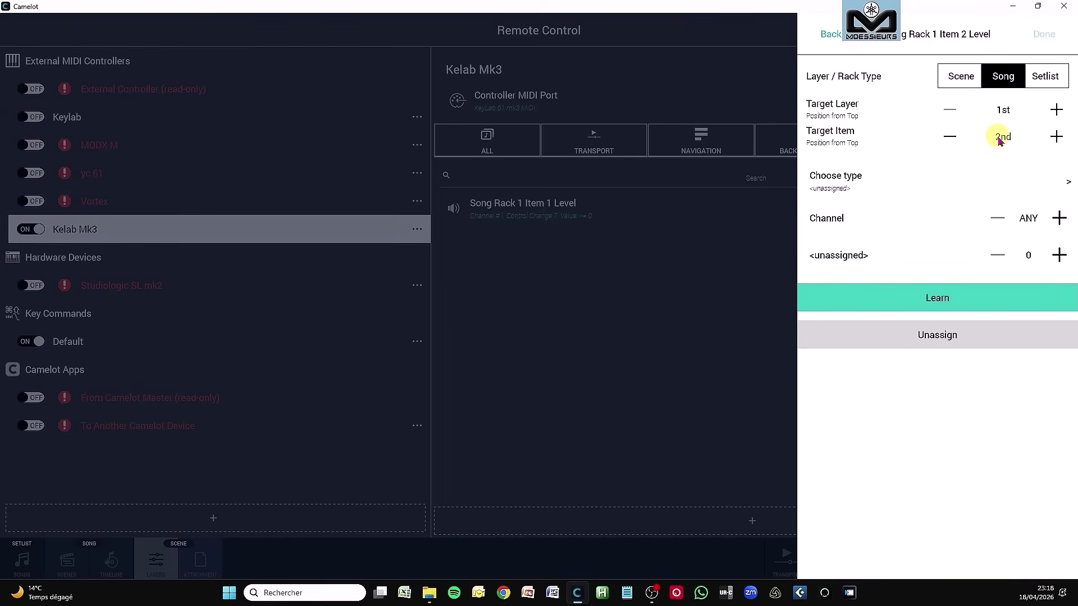
{"action": "left_click", "coordinate": [950, 299]}
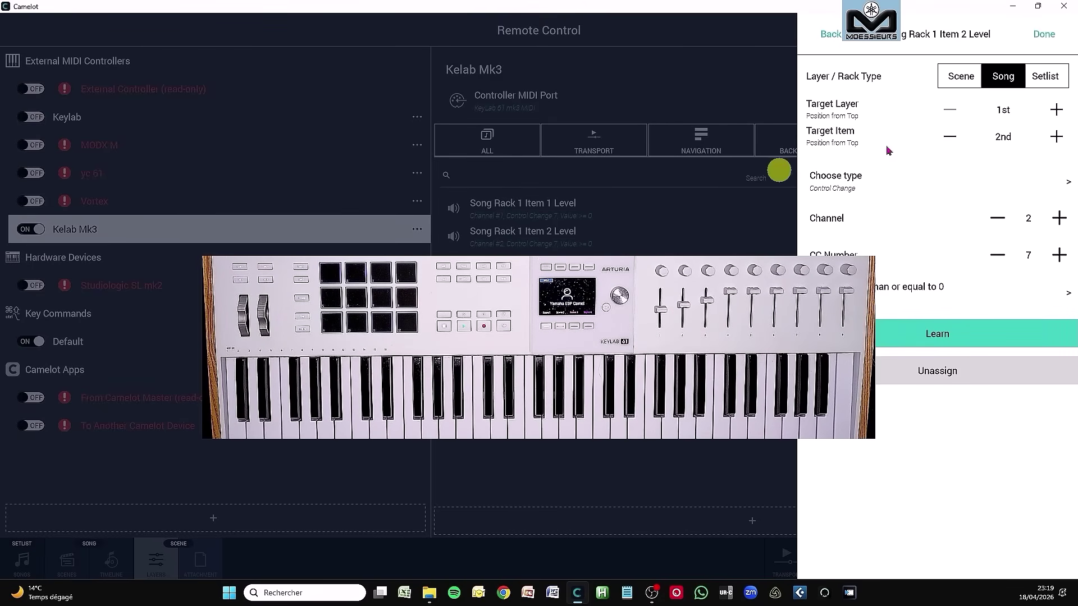
{"action": "left_click", "coordinate": [1044, 33]}
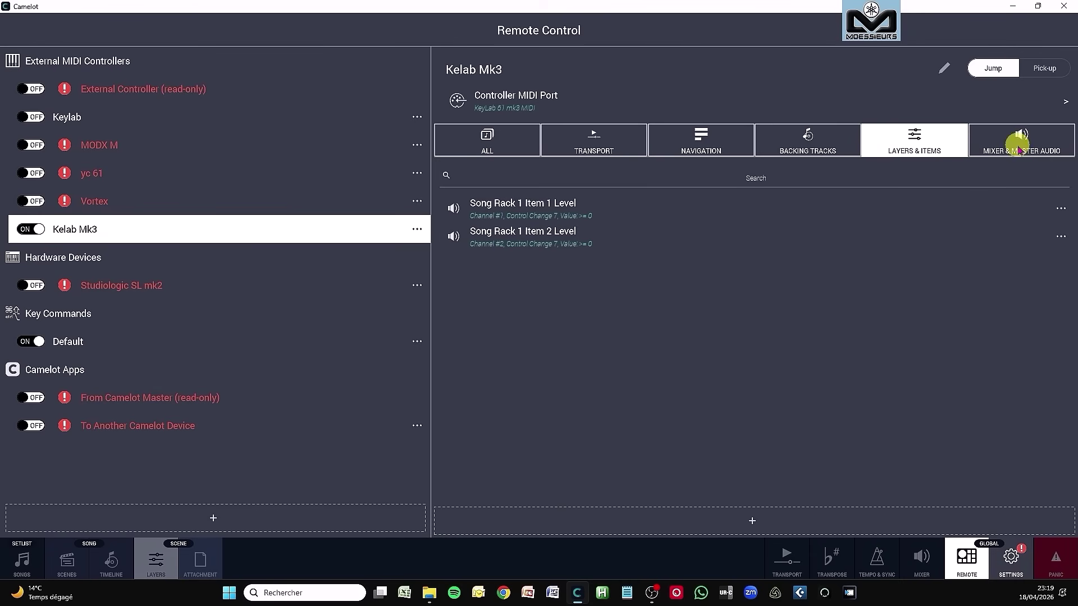
- Add a Backing Tracks Master Level mapping learned to Control Change 7 on channel 3, and list all mappings of the controller
{"action": "left_click", "coordinate": [1019, 150]}
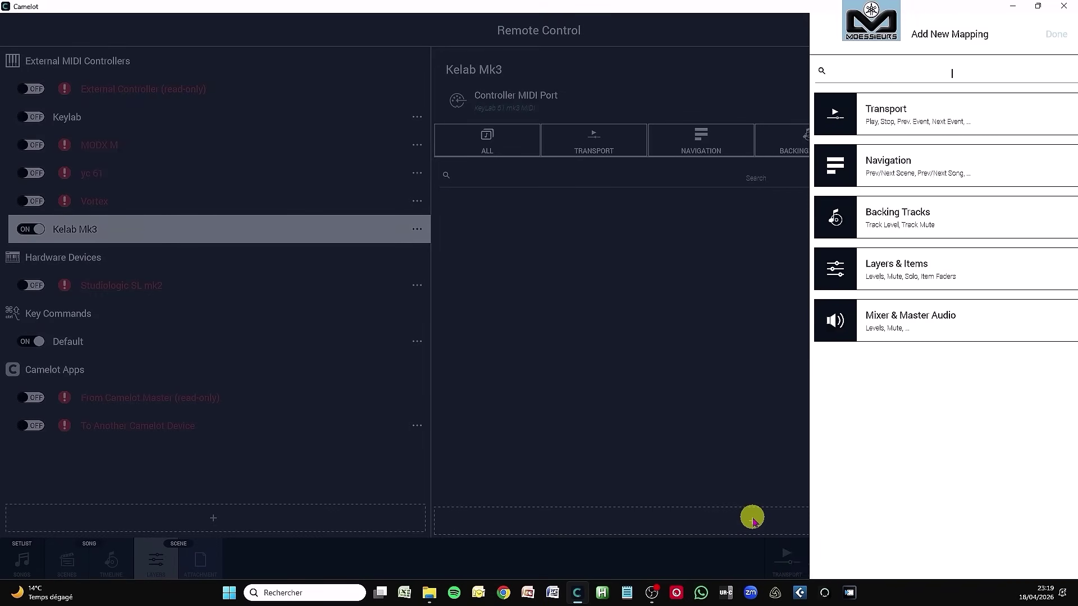
{"action": "left_click", "coordinate": [752, 521]}
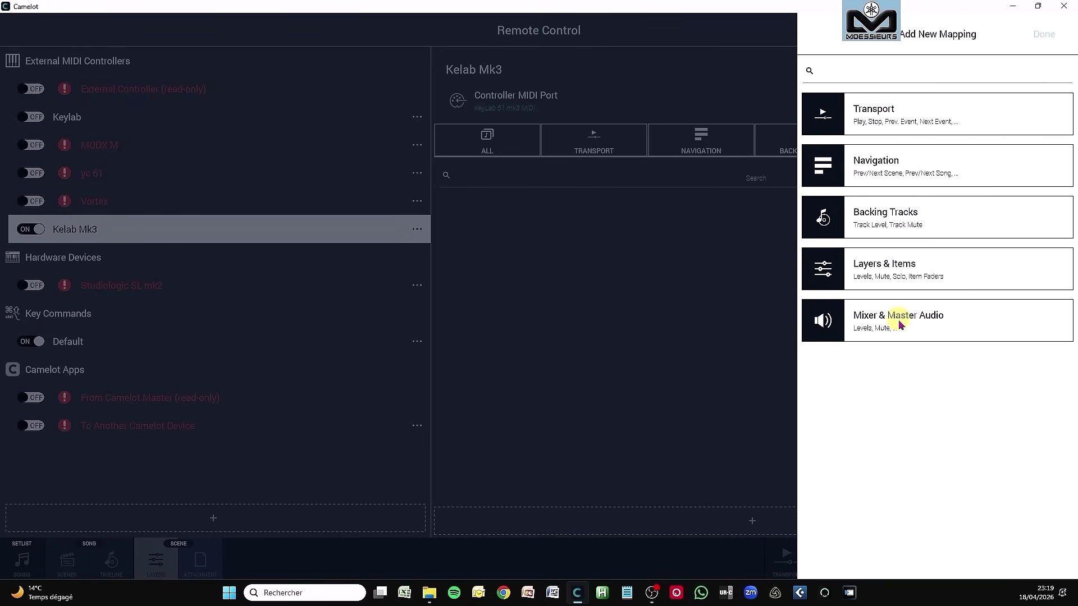
{"action": "left_click", "coordinate": [924, 328]}
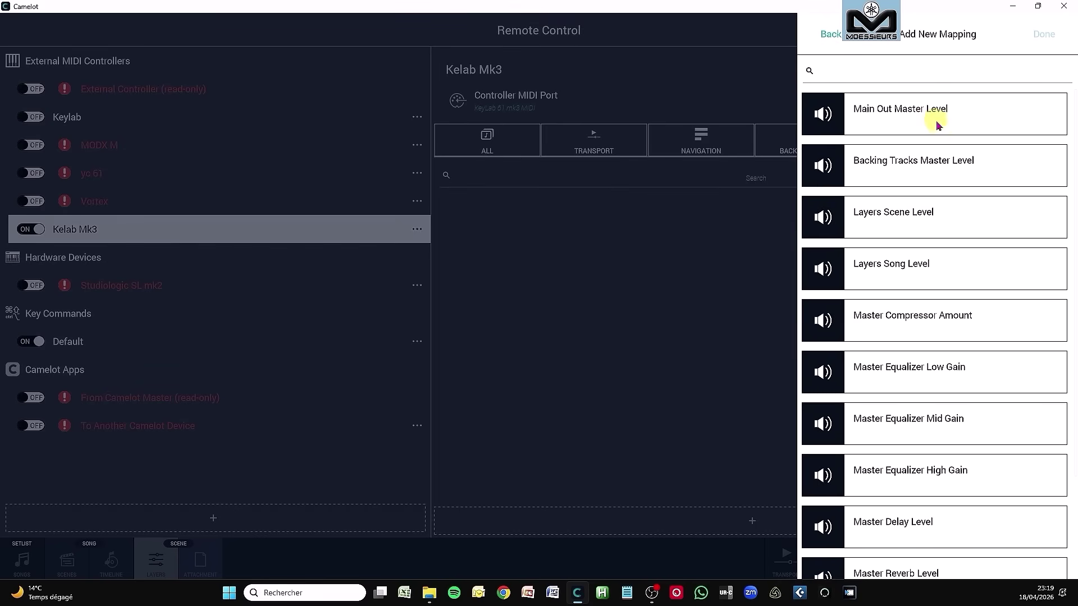
{"action": "left_click", "coordinate": [910, 163]}
{"action": "left_click", "coordinate": [946, 194]}
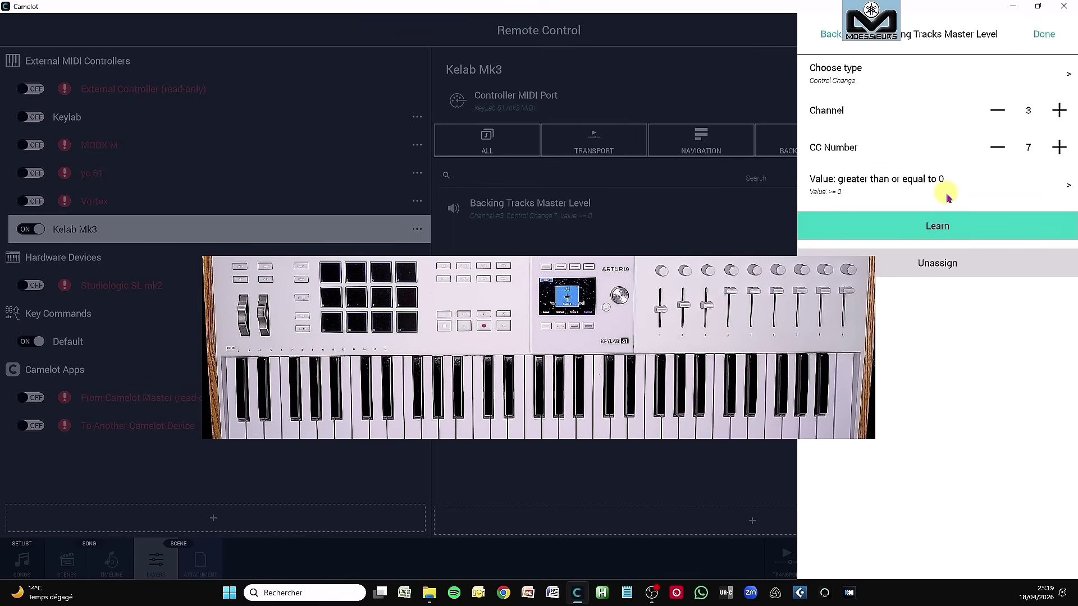
{"action": "left_click", "coordinate": [1041, 35]}
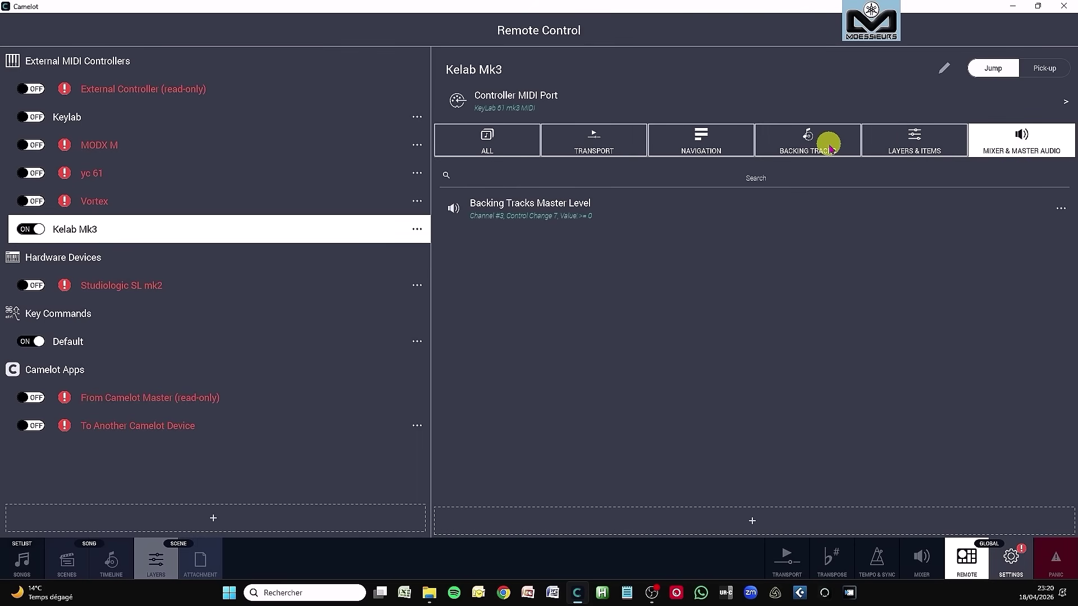
{"action": "left_click", "coordinate": [872, 148]}
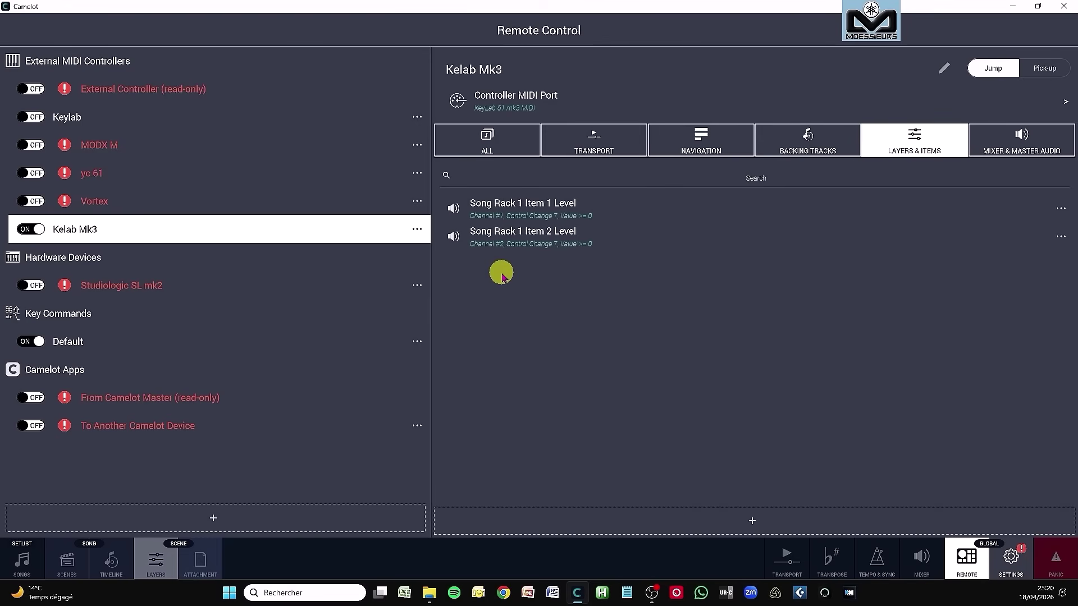
{"action": "left_click", "coordinate": [492, 144]}
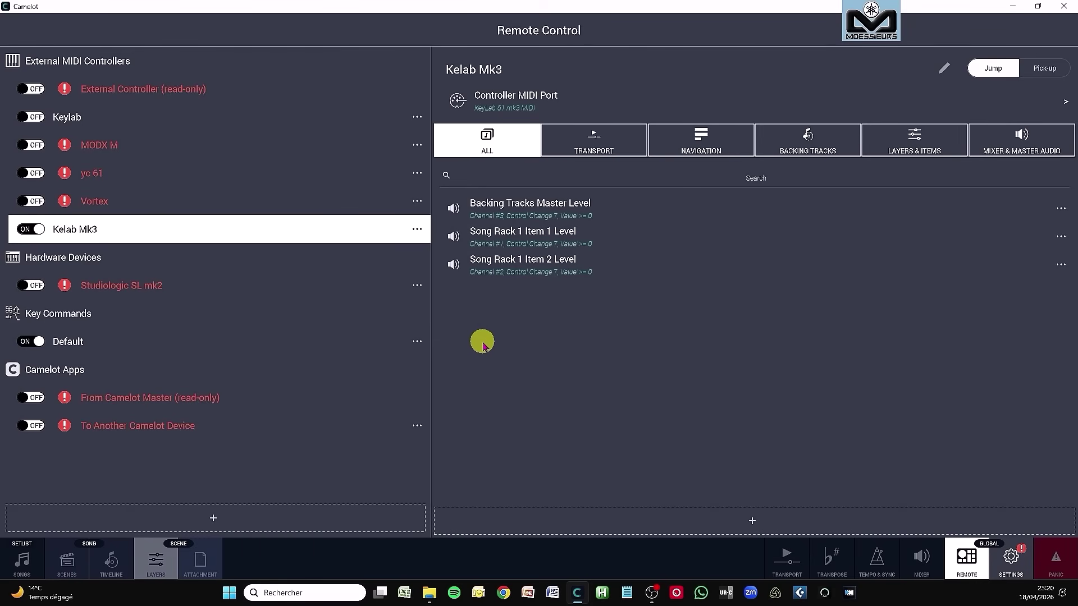
- Test the mapped controls in the layers view with the mixer shown, changing the CS-80 V4 and Backing Tracks levels
{"action": "left_click", "coordinate": [152, 558]}
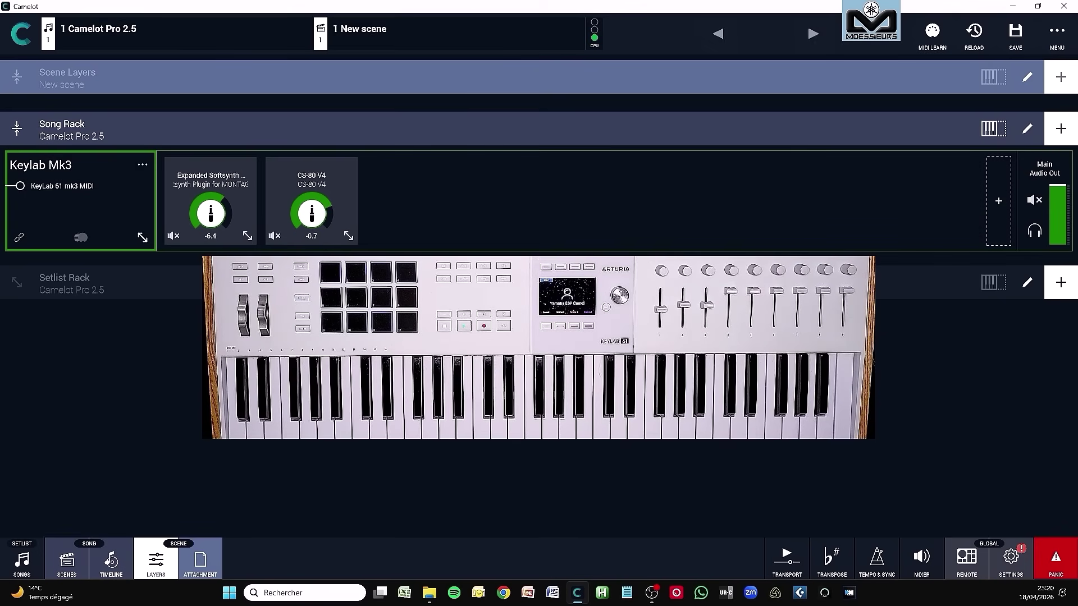
{"action": "left_click", "coordinate": [921, 558]}
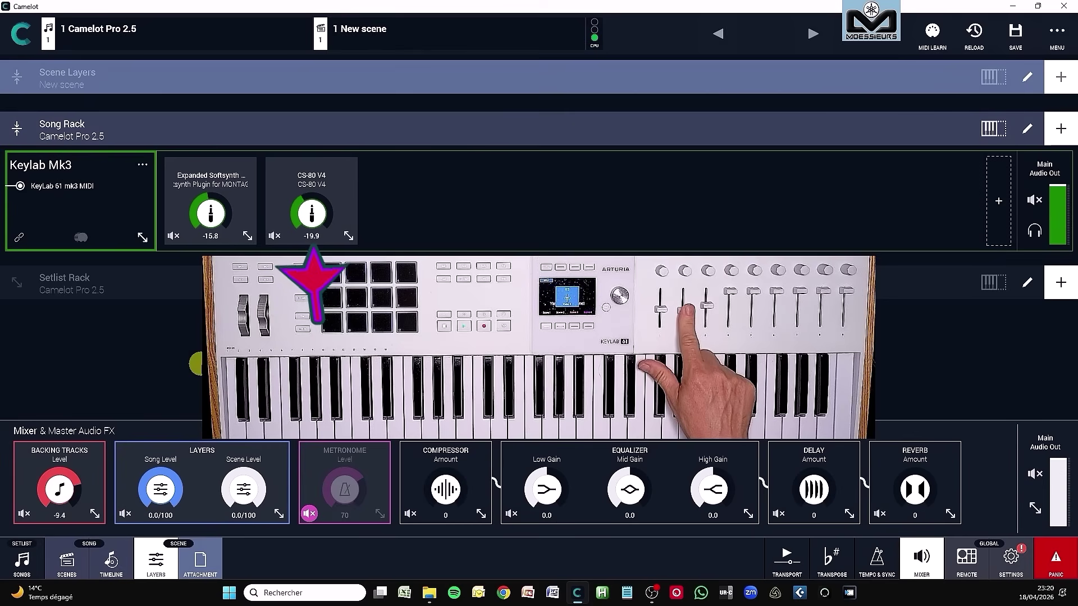
{"action": "left_click_drag", "start_coordinate": [311, 220], "coordinate": [301, 136]}
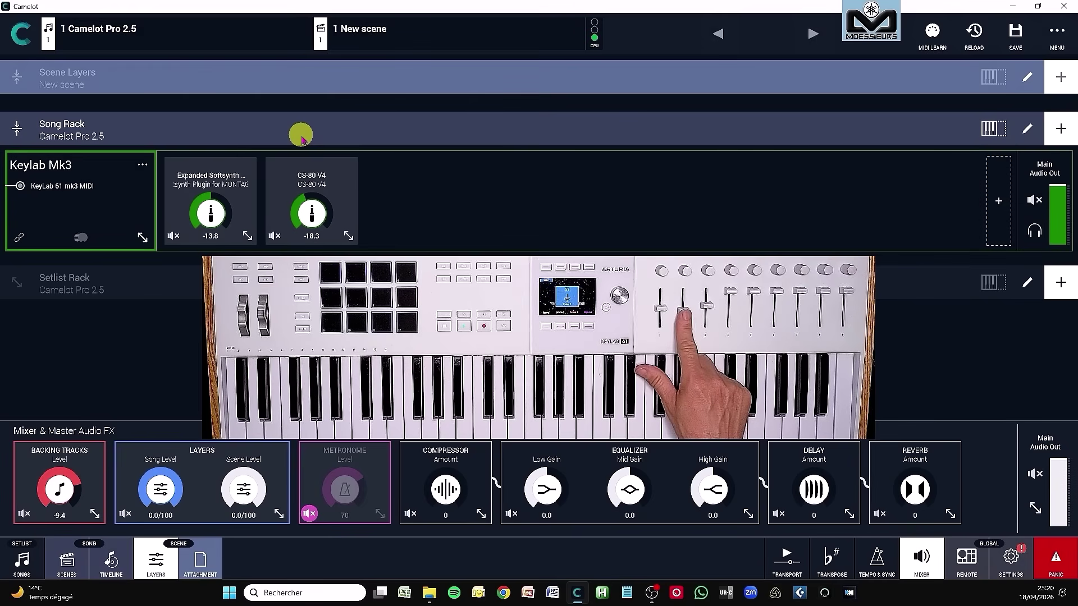
{"action": "scroll", "coordinate": [45, 470], "scroll_direction": "up", "scroll_amount": 4}
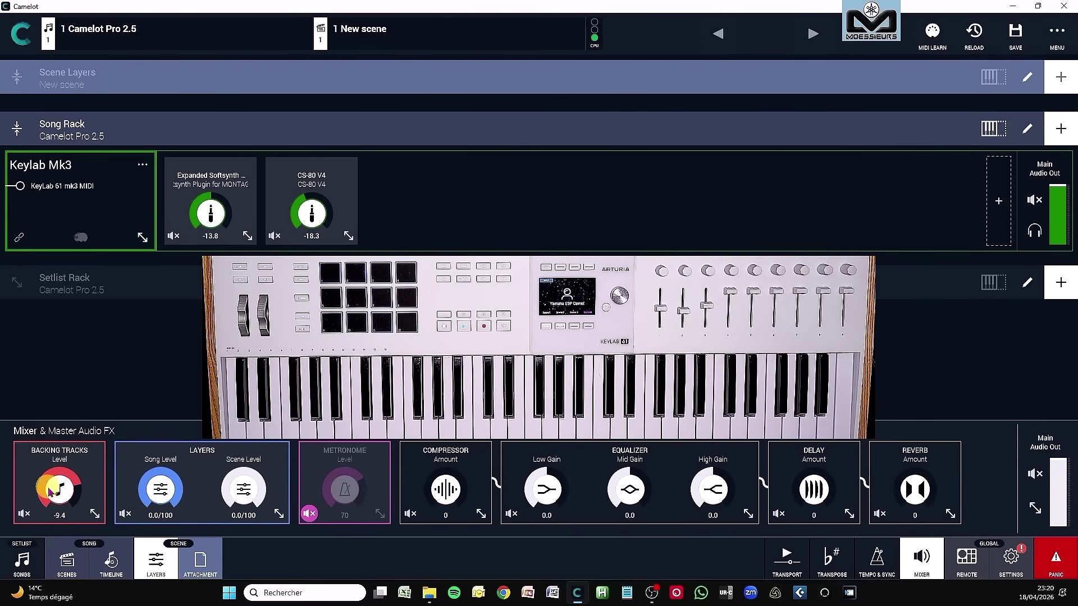
{"action": "left_click_drag", "start_coordinate": [45, 472], "coordinate": [46, 452]}
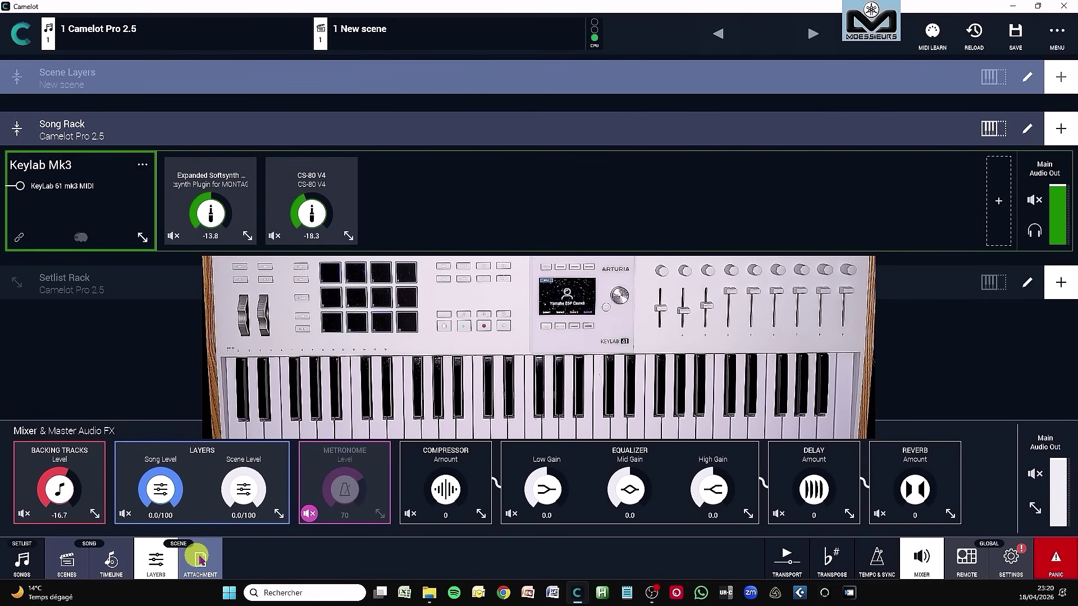
- Switch the Kelab Mk3 remote controller from Jump to Pick-up mode
{"action": "left_click", "coordinate": [966, 557]}
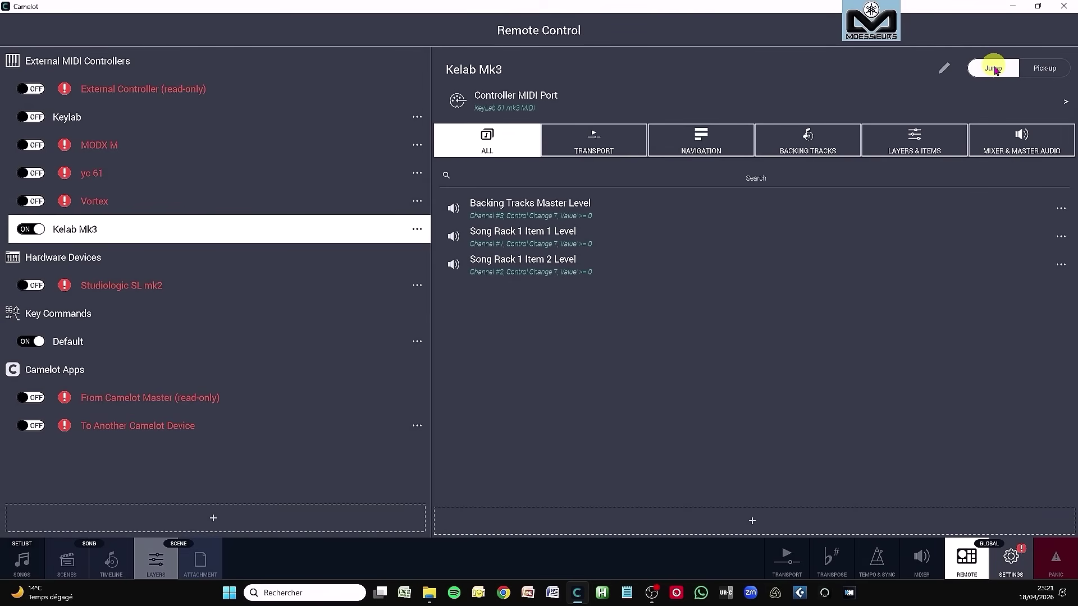
{"action": "left_click", "coordinate": [1049, 71]}
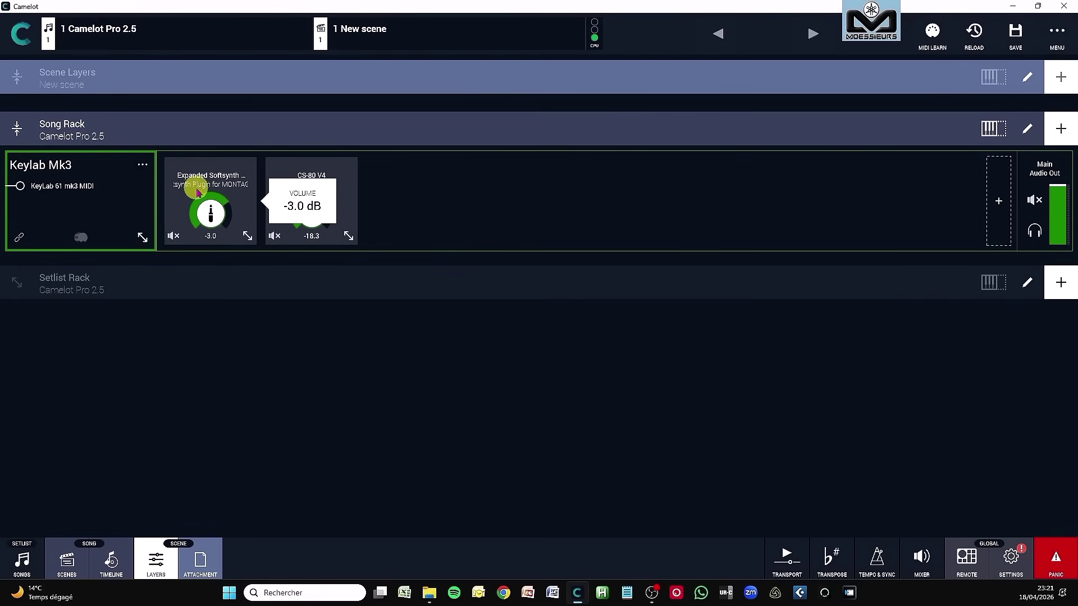
- Test Pick-up mode by setting the CS-80 V4 level to about -5.6 and the mixer's Backing Tracks level to about -17.3, then hide the mixer
{"action": "left_click_drag", "start_coordinate": [300, 212], "coordinate": [301, 179]}
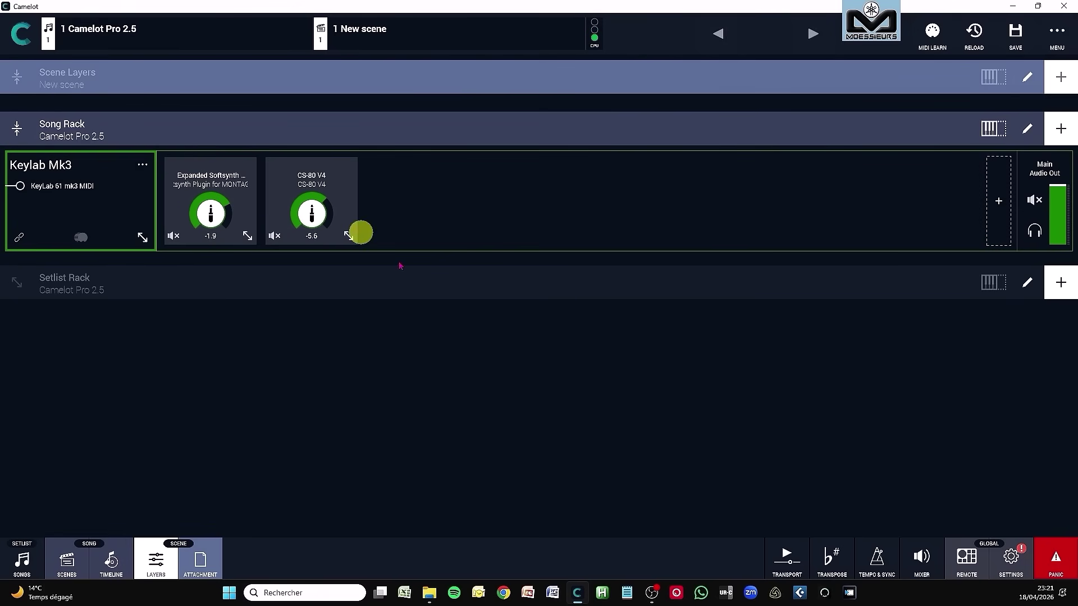
{"action": "left_click", "coordinate": [899, 556]}
{"action": "left_click_drag", "start_coordinate": [76, 494], "coordinate": [42, 451]}
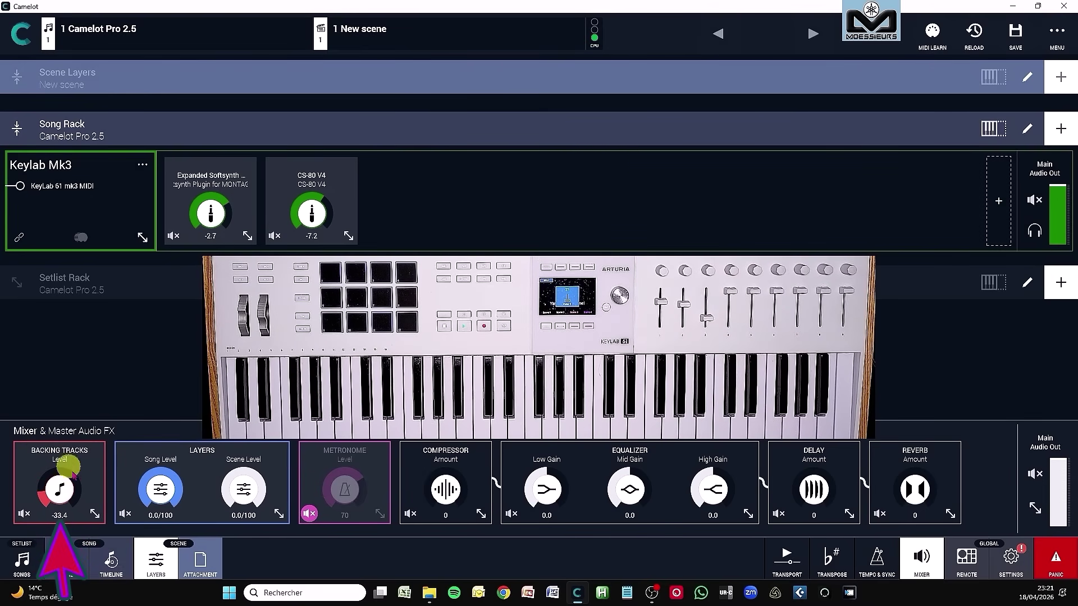
{"action": "left_click_drag", "start_coordinate": [73, 474], "coordinate": [55, 350]}
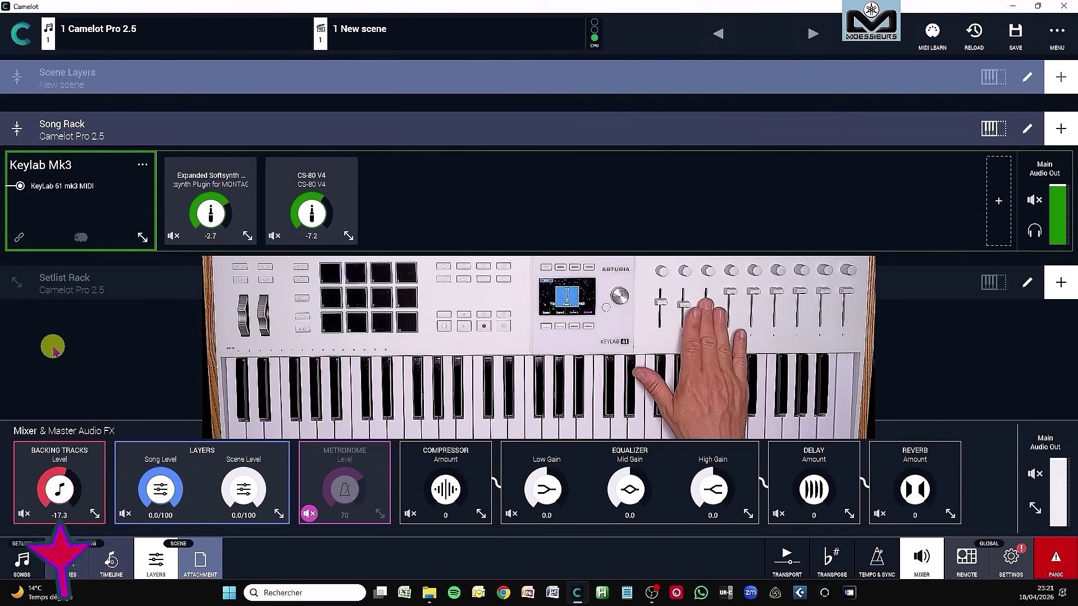
{"action": "left_click", "coordinate": [921, 555]}
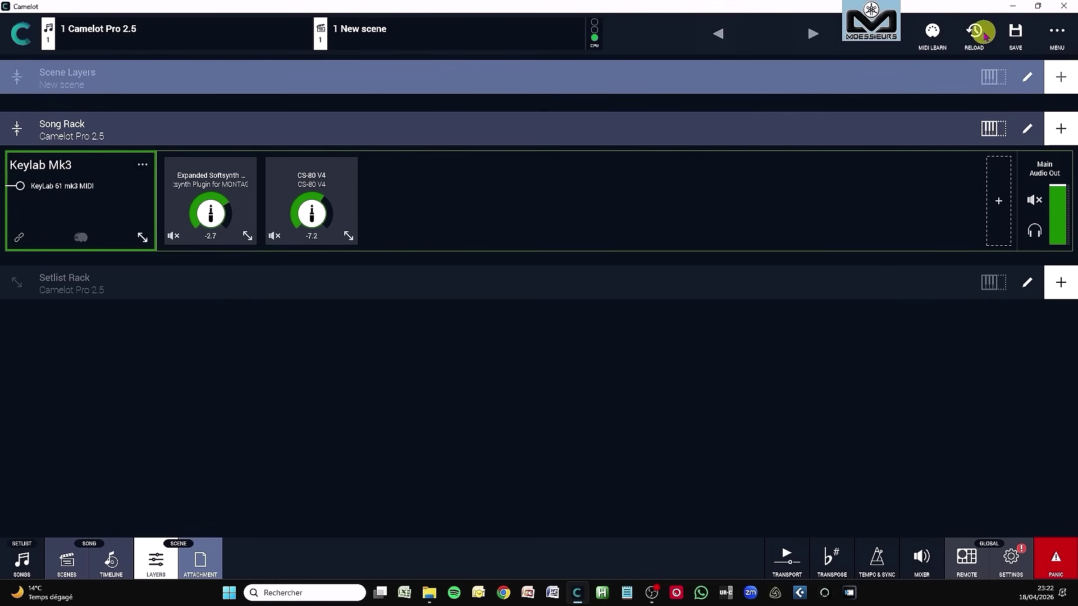
- Look at the MIDI mapping mode for the current scene, close it and return to the Kelab Mk3 remote mappings
{"action": "left_click", "coordinate": [932, 32]}
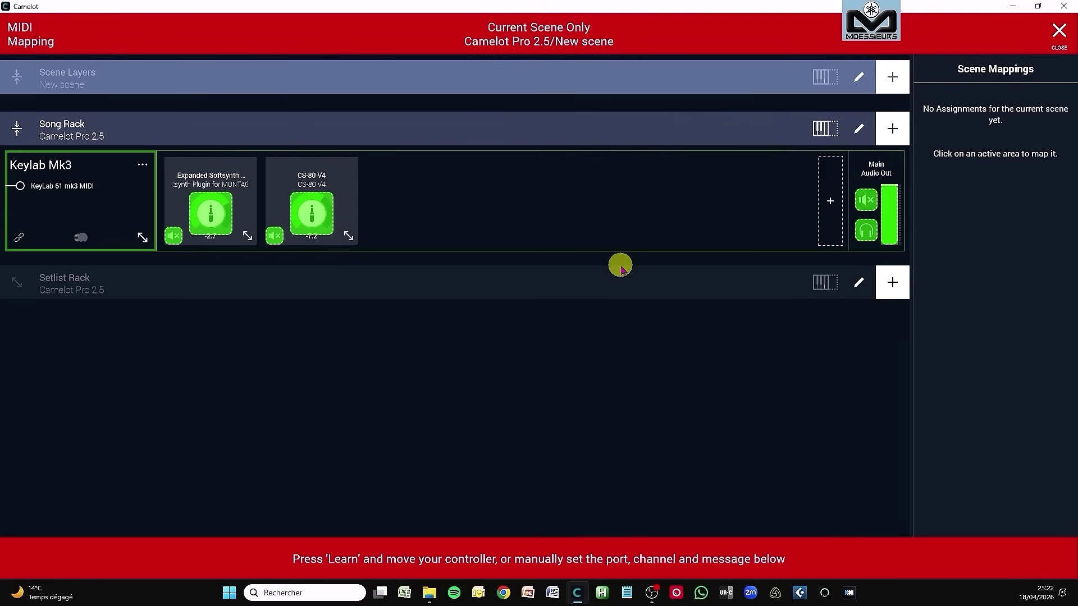
{"action": "left_click", "coordinate": [1058, 32]}
{"action": "left_click", "coordinate": [966, 558]}
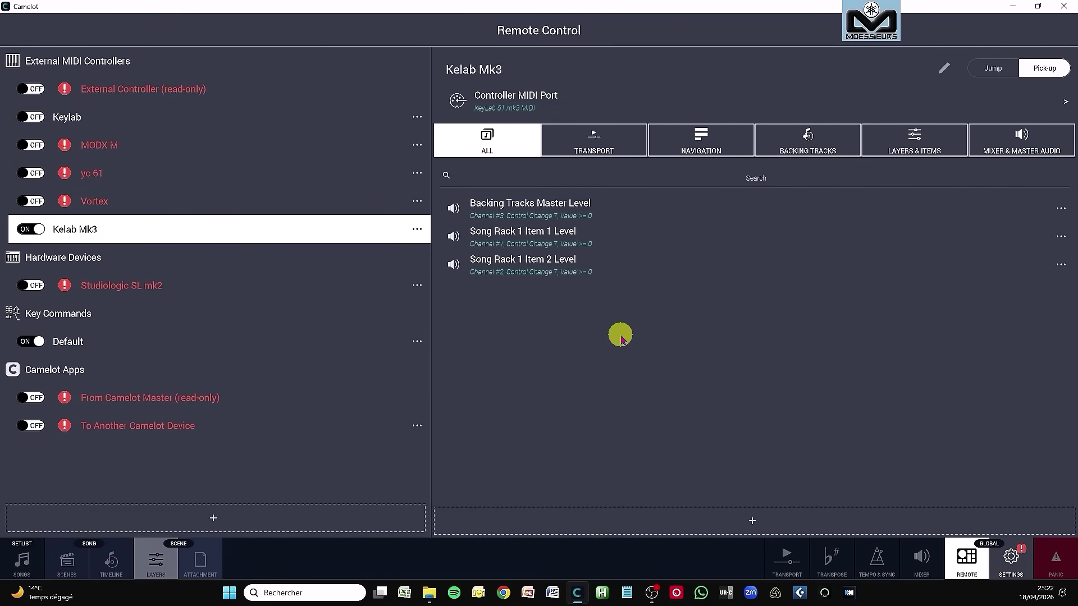
- Turn off the Kelab Mk3 remote controller and open MIDI mapping for the current scene from the layers view
{"action": "left_click", "coordinate": [27, 231]}
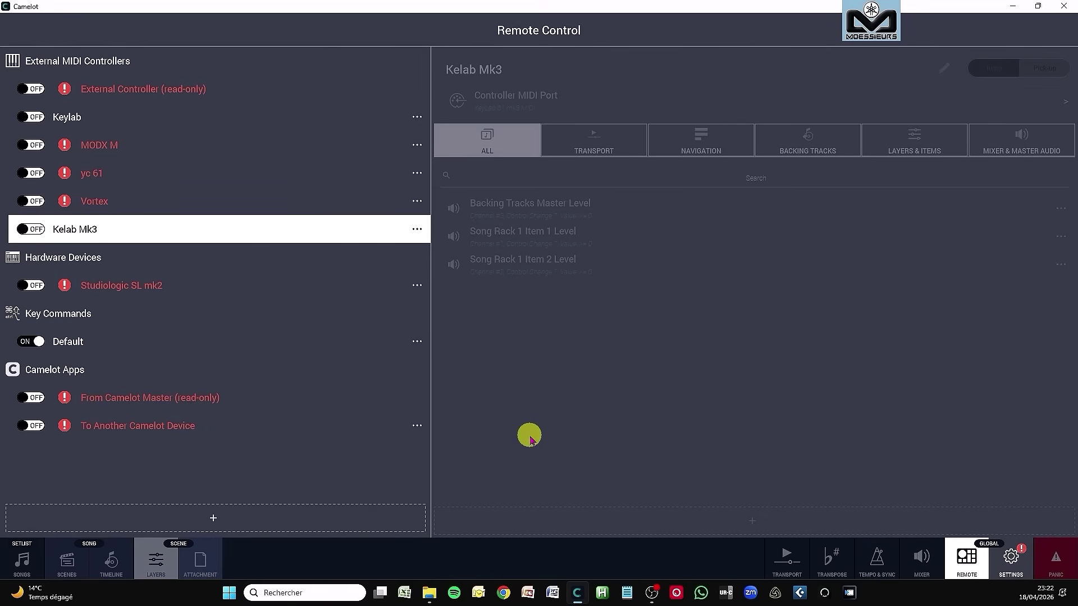
{"action": "left_click", "coordinate": [149, 553]}
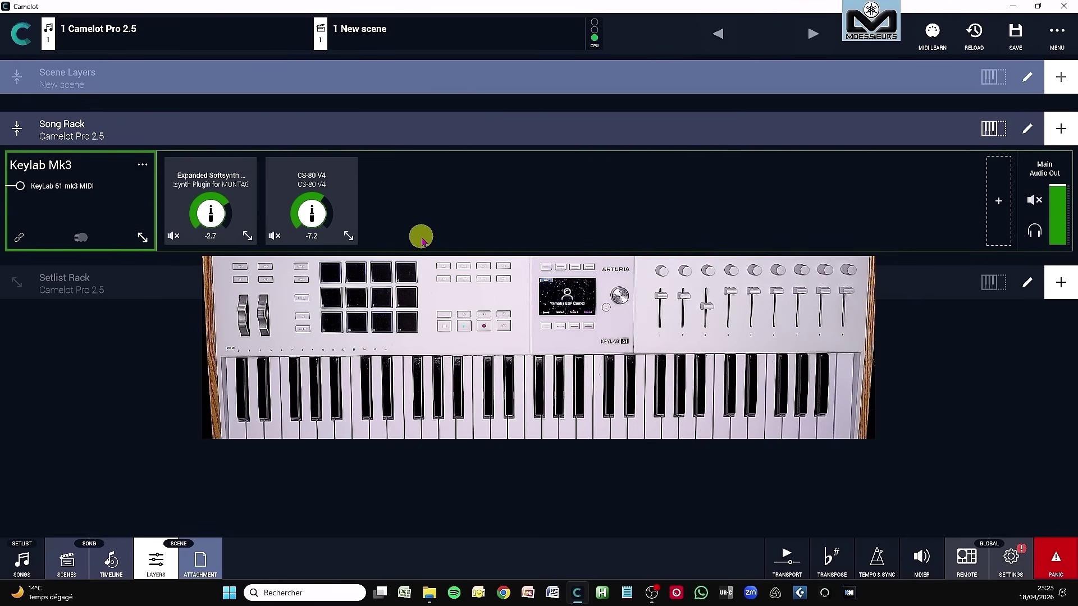
{"action": "left_click", "coordinate": [932, 35]}
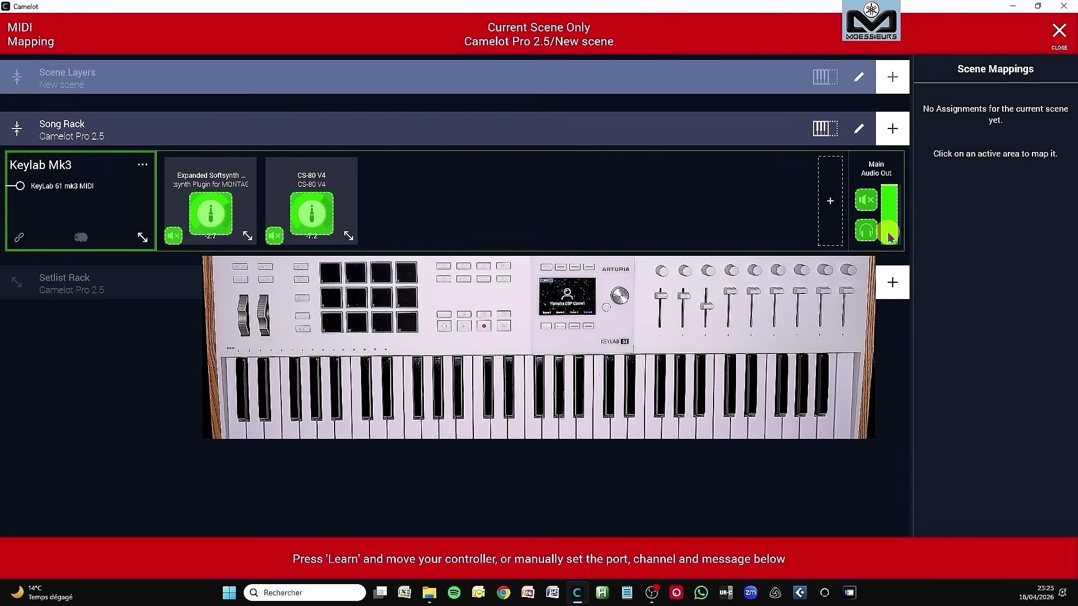
{"action": "key", "text": "Escape"}
{"action": "left_click", "coordinate": [933, 31]}
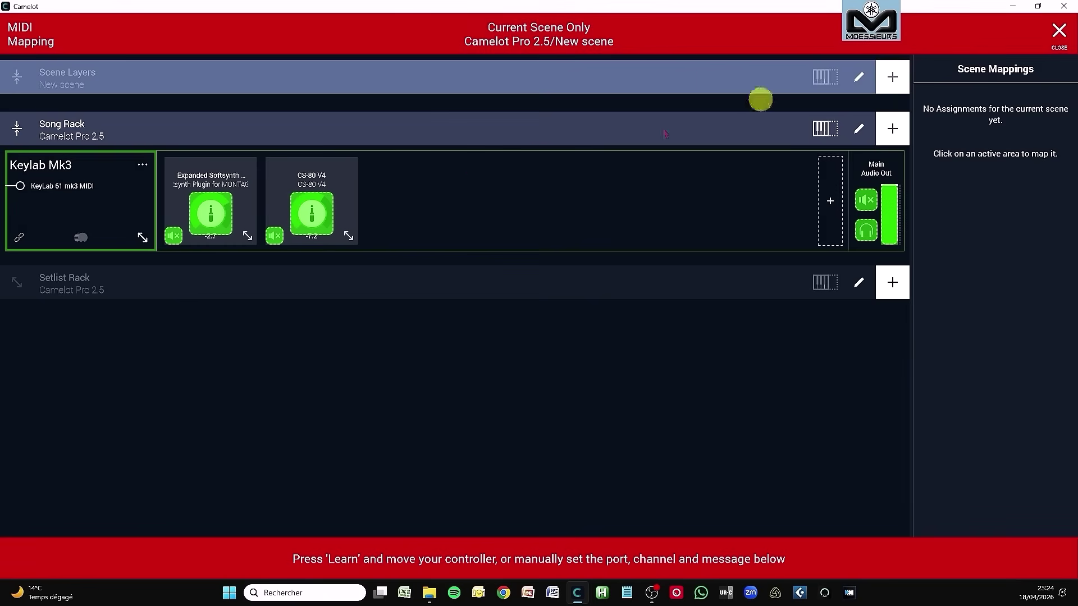
- Map the Expanded Softsynth Plugin's Main Volume to KeyLab 61 mk3 MIDI, channel 1, ControlChange 7, in Pick-up mode
{"action": "left_click", "coordinate": [214, 215]}
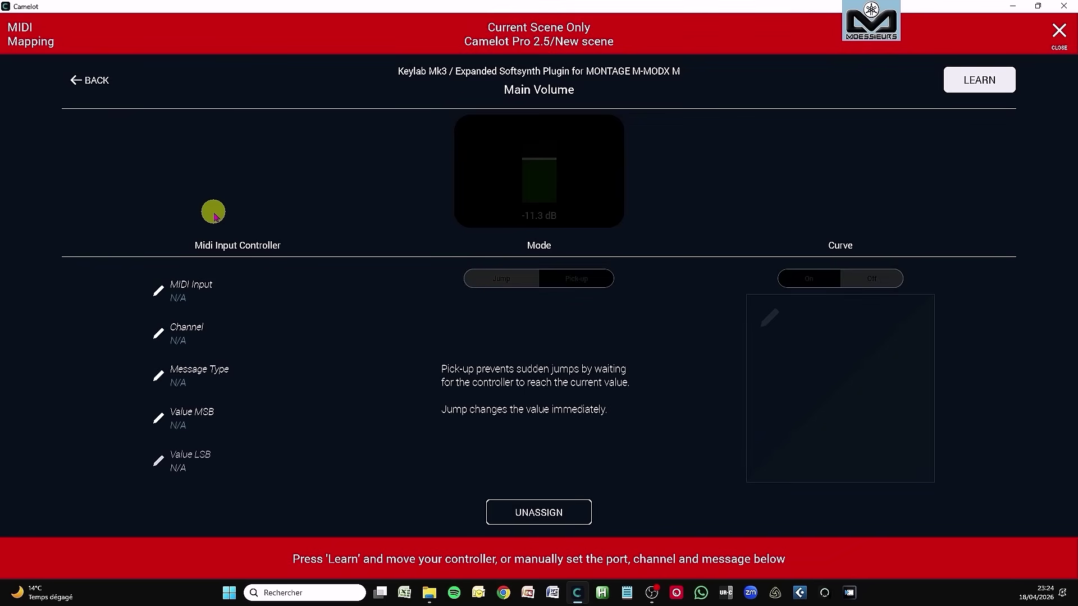
{"action": "left_click", "coordinate": [193, 287]}
{"action": "left_click", "coordinate": [880, 265]}
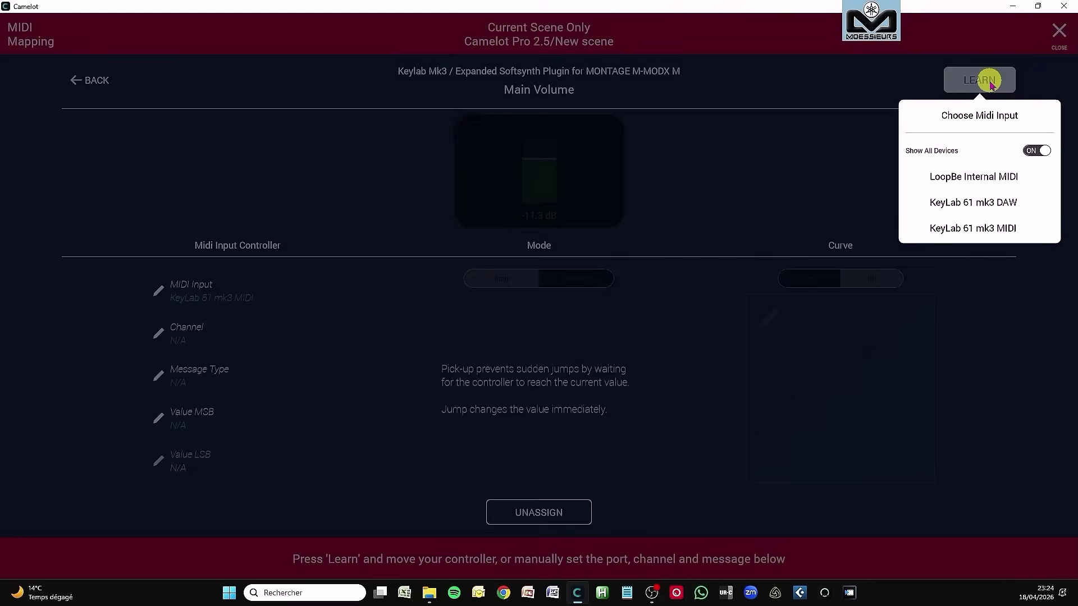
{"action": "left_click", "coordinate": [964, 229]}
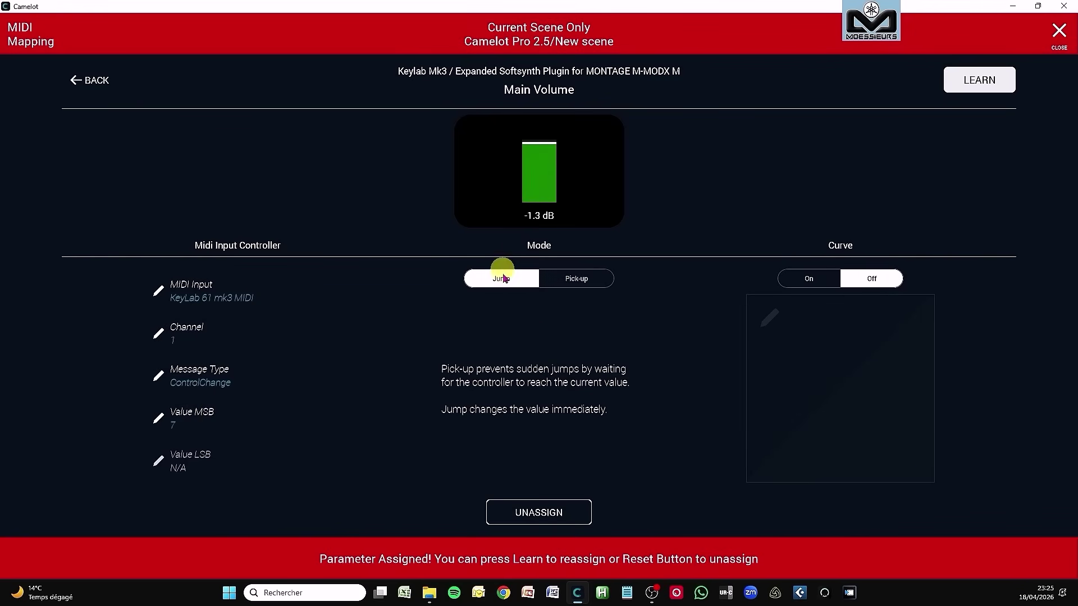
{"action": "left_click", "coordinate": [577, 278]}
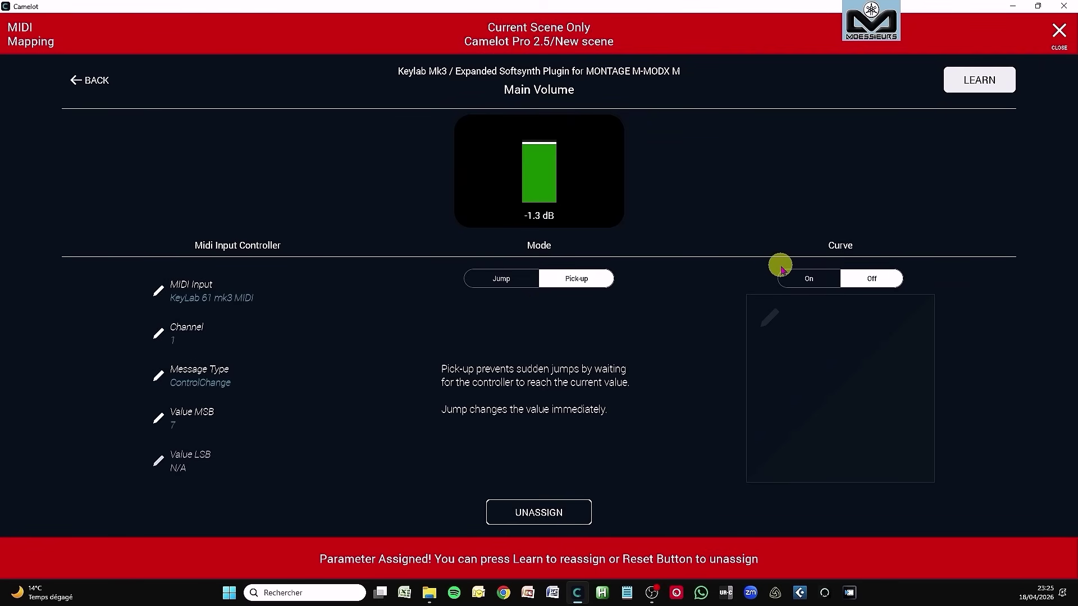
- Enable the Main Volume mapping's curve with Input Max 117 and Output Max 115, then close MIDI mapping
{"action": "left_click", "coordinate": [814, 278]}
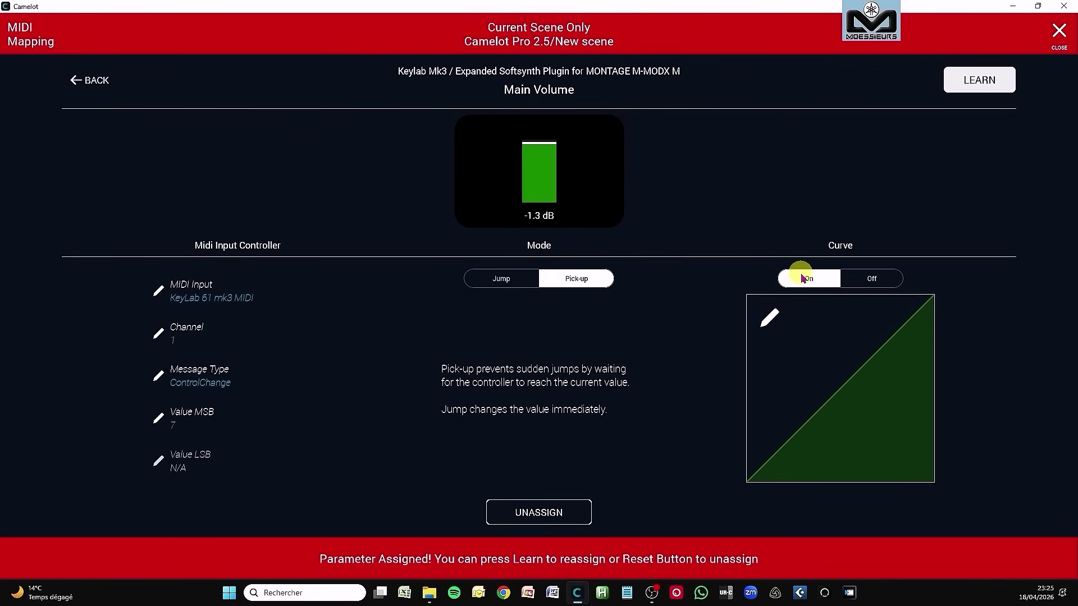
{"action": "left_click", "coordinate": [773, 319]}
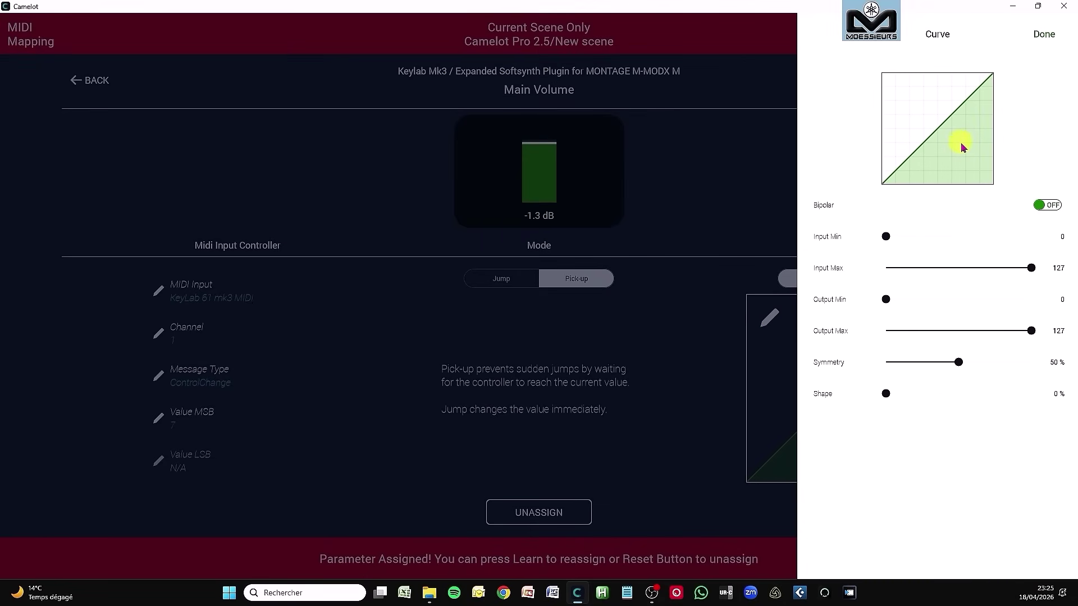
{"action": "mouse_move", "coordinate": [1031, 270]}
{"action": "left_mouse_down"}
{"action": "mouse_move", "coordinate": [1006, 268]}
{"action": "mouse_move", "coordinate": [1029, 268]}
{"action": "mouse_move", "coordinate": [1020, 267]}
{"action": "left_mouse_up"}
{"action": "mouse_move", "coordinate": [1033, 331]}
{"action": "left_mouse_down"}
{"action": "mouse_move", "coordinate": [1007, 331]}
{"action": "mouse_move", "coordinate": [1017, 330]}
{"action": "left_mouse_up"}
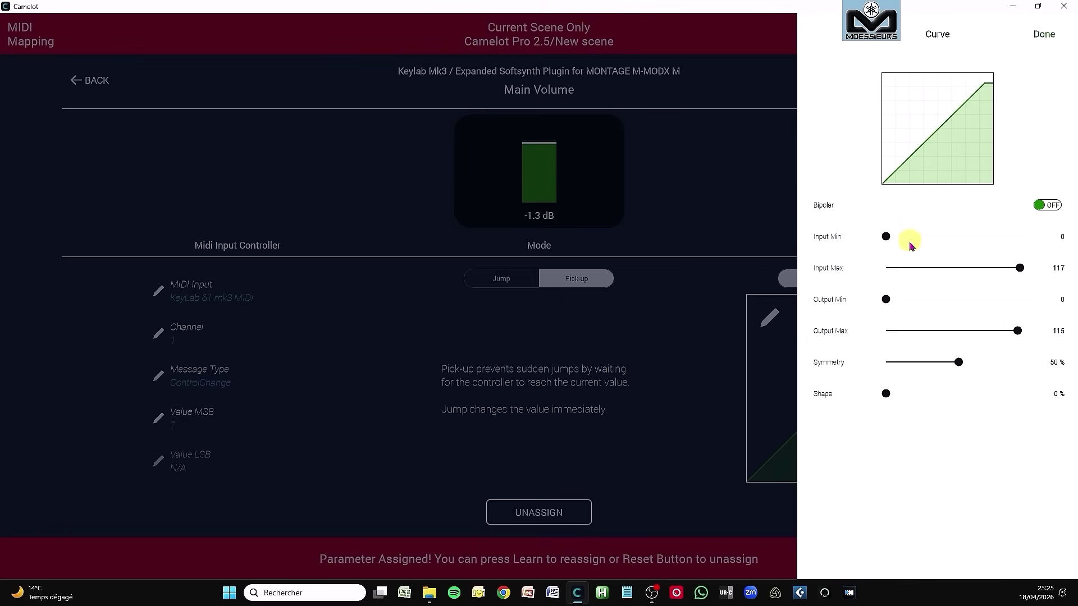
{"action": "mouse_move", "coordinate": [896, 241]}
{"action": "left_mouse_down"}
{"action": "mouse_move", "coordinate": [938, 240]}
{"action": "mouse_move", "coordinate": [883, 238]}
{"action": "left_mouse_up"}
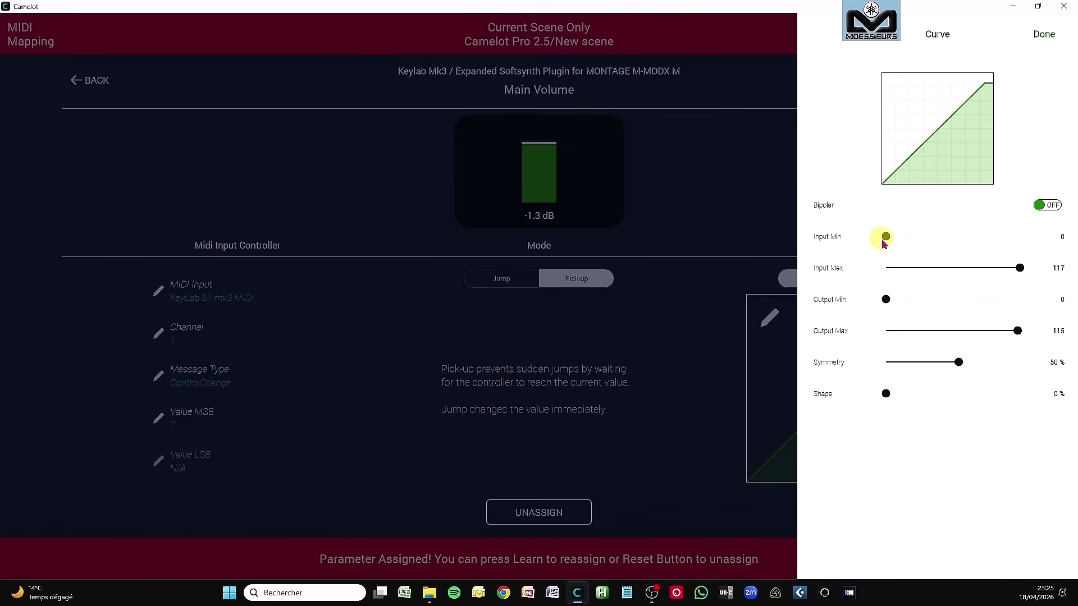
{"action": "left_click", "coordinate": [1044, 34]}
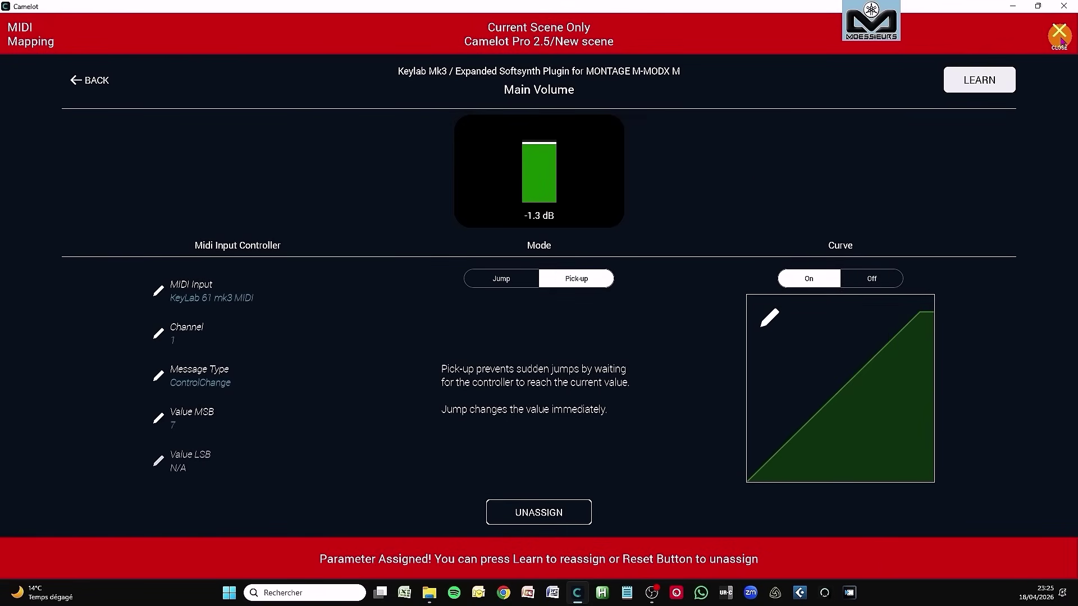
{"action": "left_click", "coordinate": [1061, 38]}
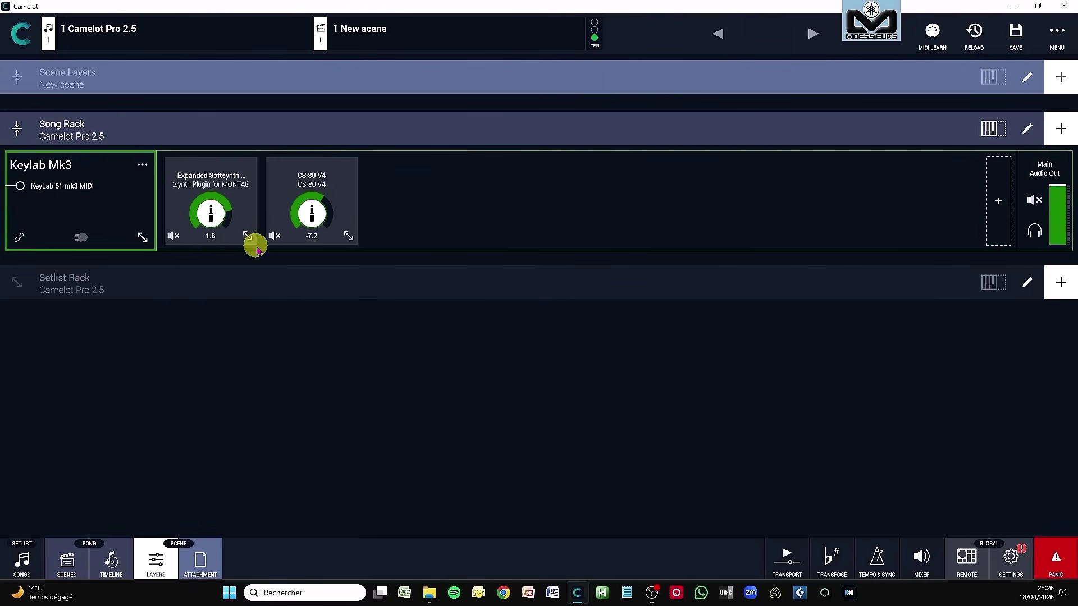
- Expand the CS-80 V4 item and look through the plugin parameters assignable to its VCO LFO1 Speed fader
{"action": "left_click", "coordinate": [349, 238]}
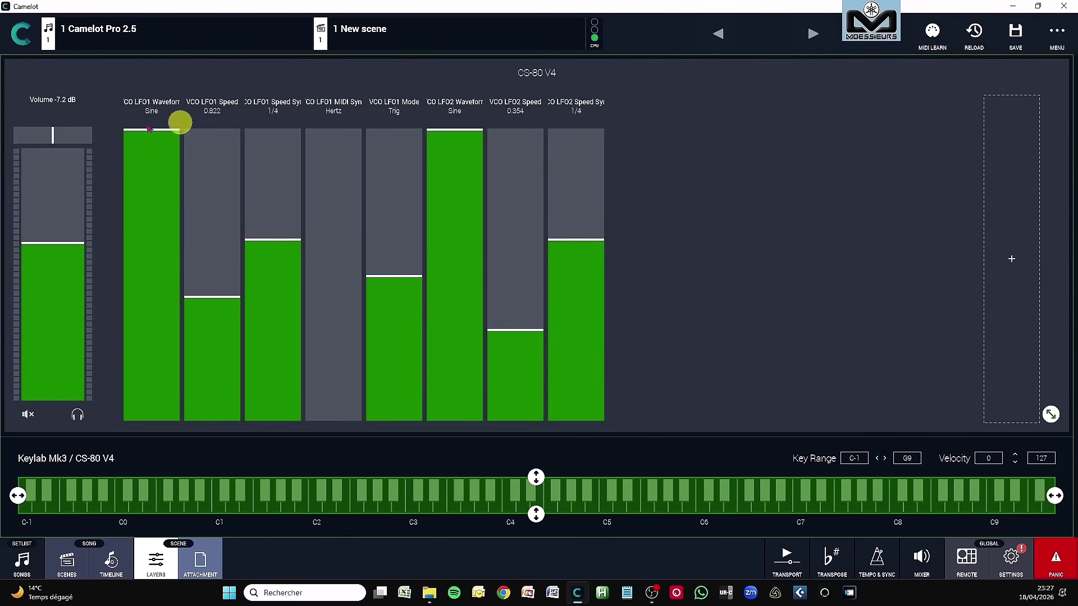
{"action": "left_click", "coordinate": [213, 108]}
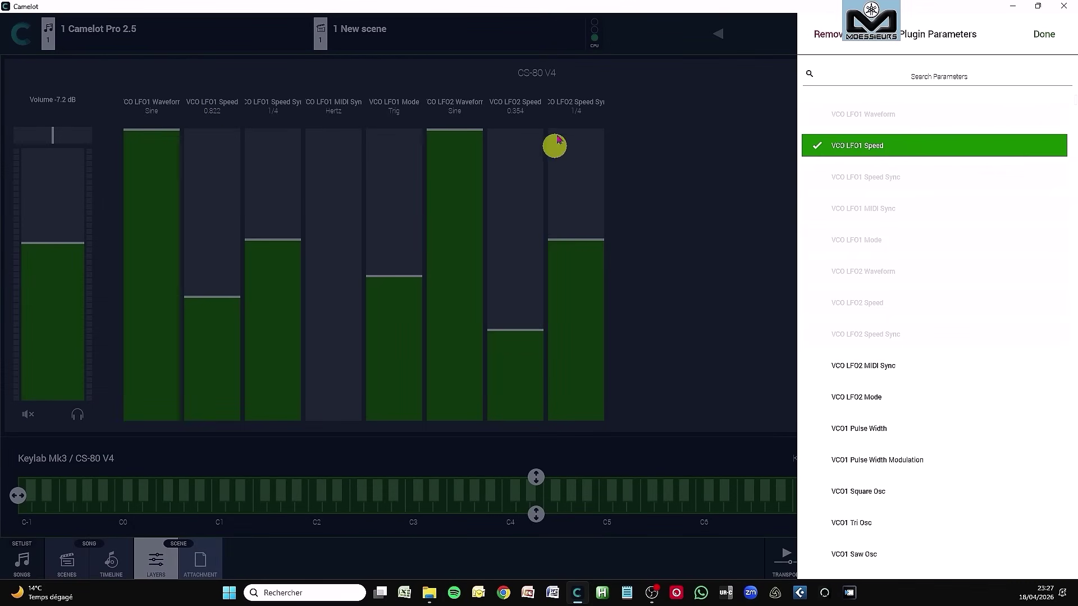
{"action": "left_click", "coordinate": [1043, 34]}
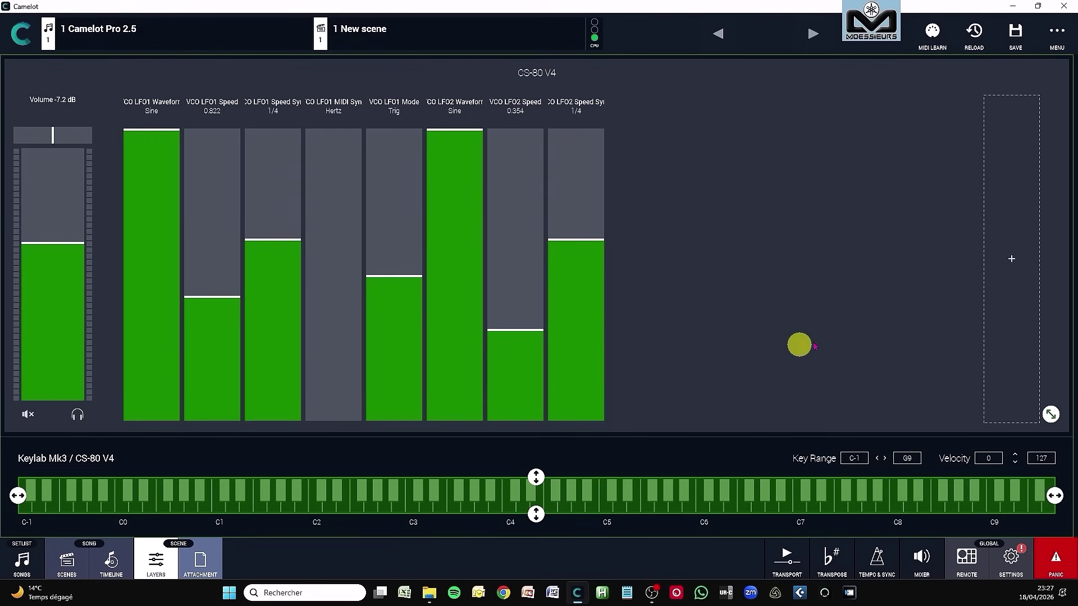
- Add a VCO2 Square Osc parameter fader to the CS-80 V4 item and lower it slightly
{"action": "left_click", "coordinate": [1020, 259]}
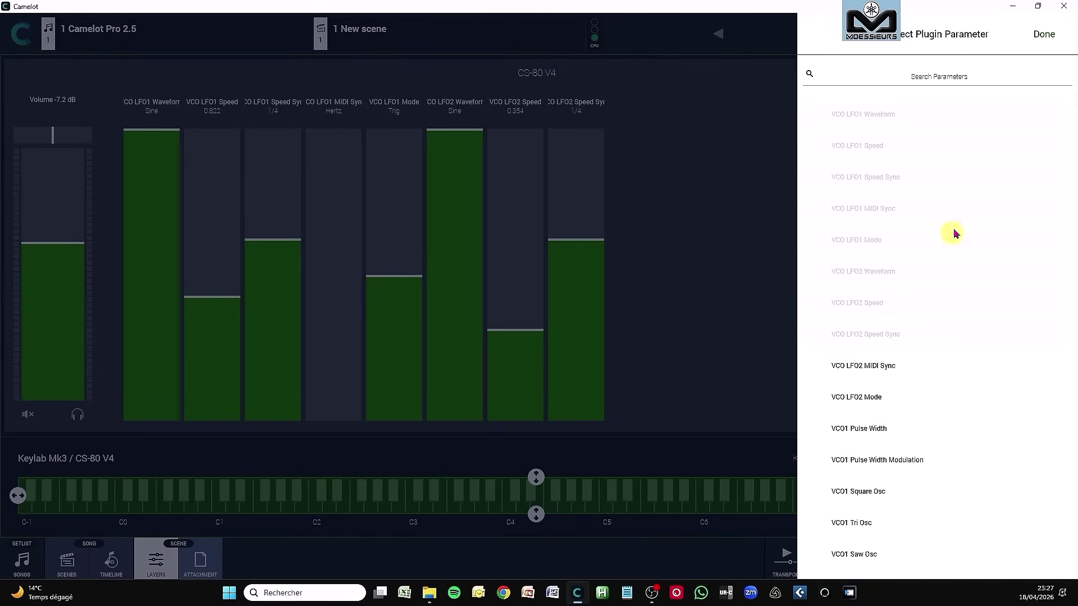
{"action": "scroll", "coordinate": [913, 410], "scroll_direction": "down", "scroll_amount": 5}
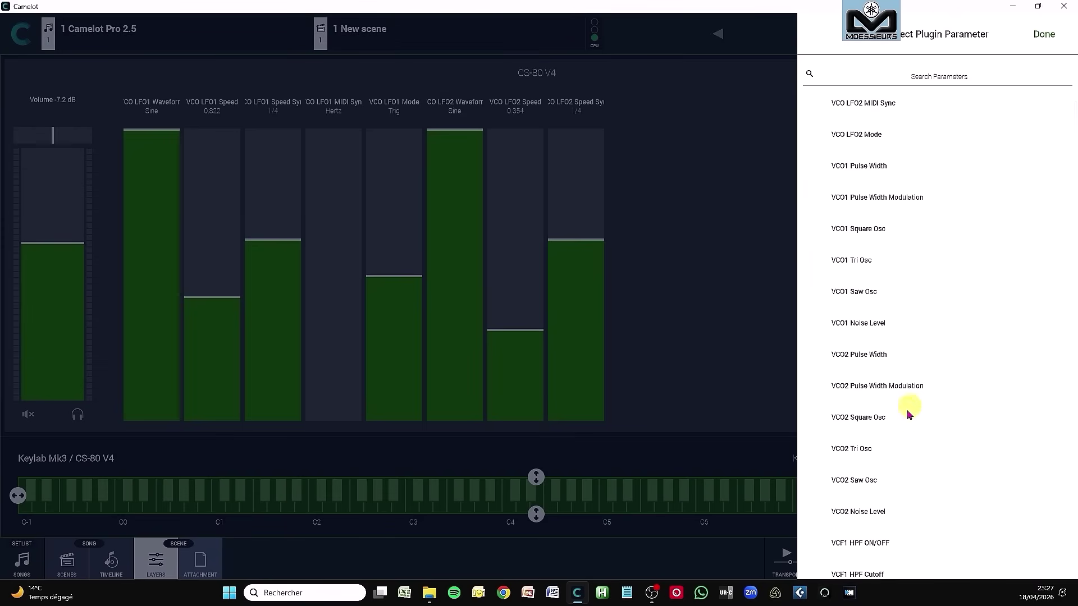
{"action": "left_click", "coordinate": [870, 418]}
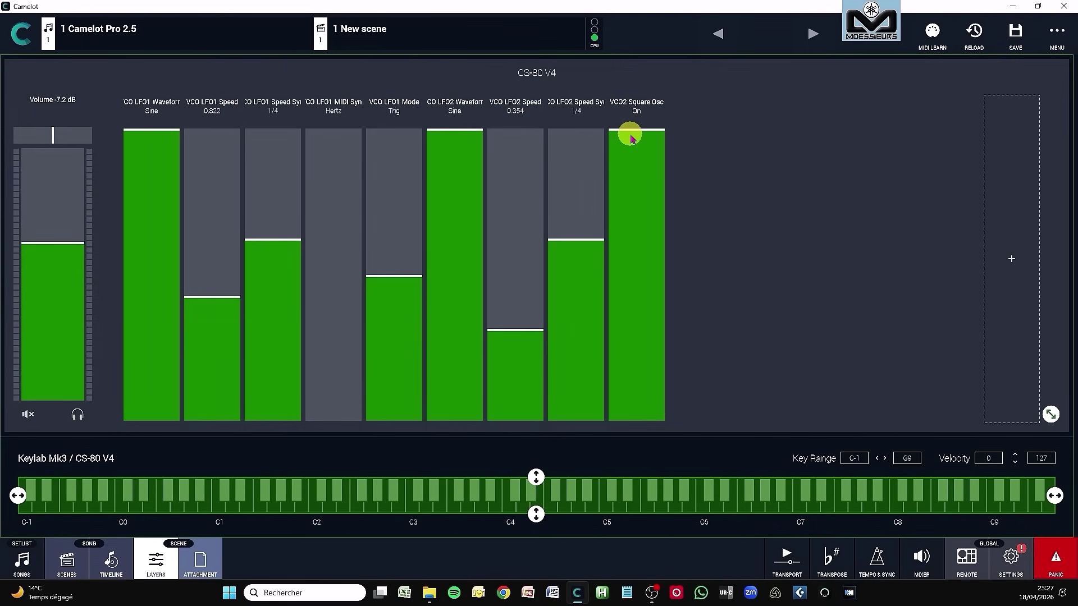
{"action": "left_click_drag", "start_coordinate": [631, 138], "coordinate": [655, 156]}
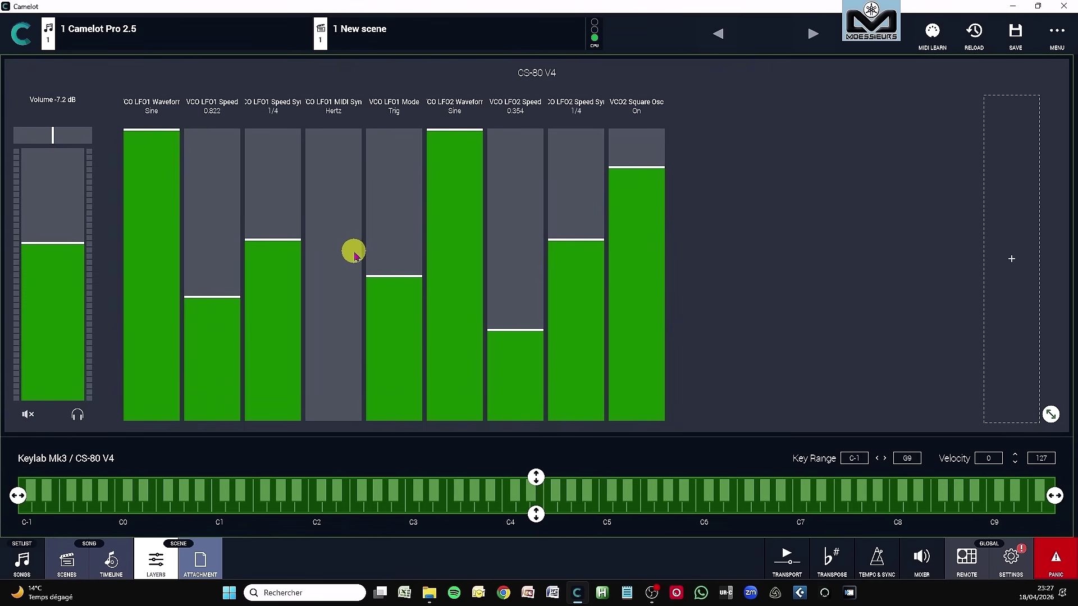
- Examine the mappable CS-80 V4 parameters in MIDI mapping mode, then close it and return to the layers overview
{"action": "left_click", "coordinate": [936, 49]}
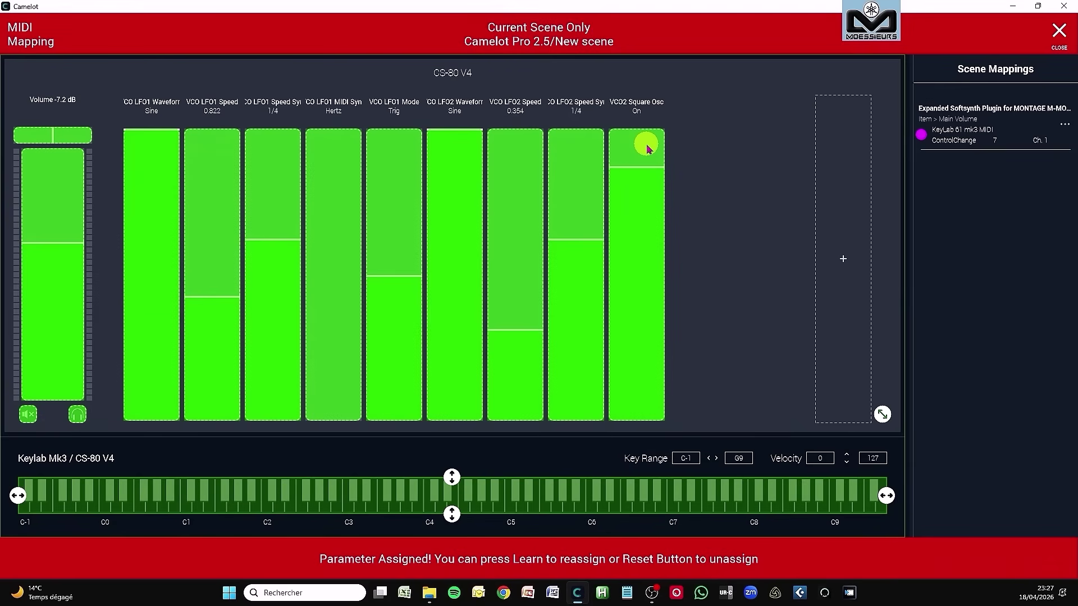
{"action": "left_click", "coordinate": [1060, 35]}
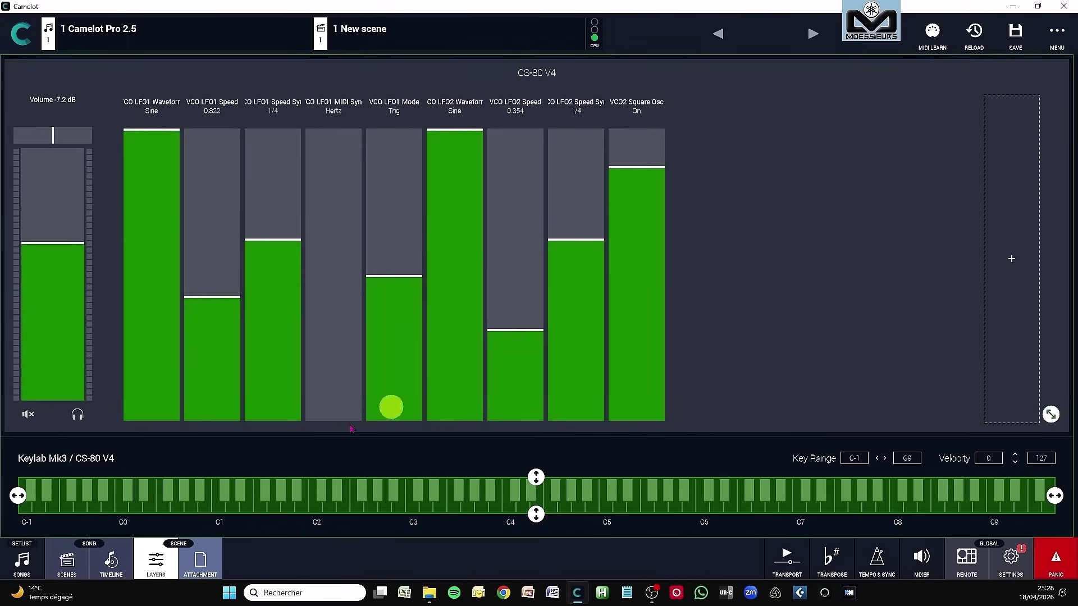
{"action": "left_click", "coordinate": [156, 558]}
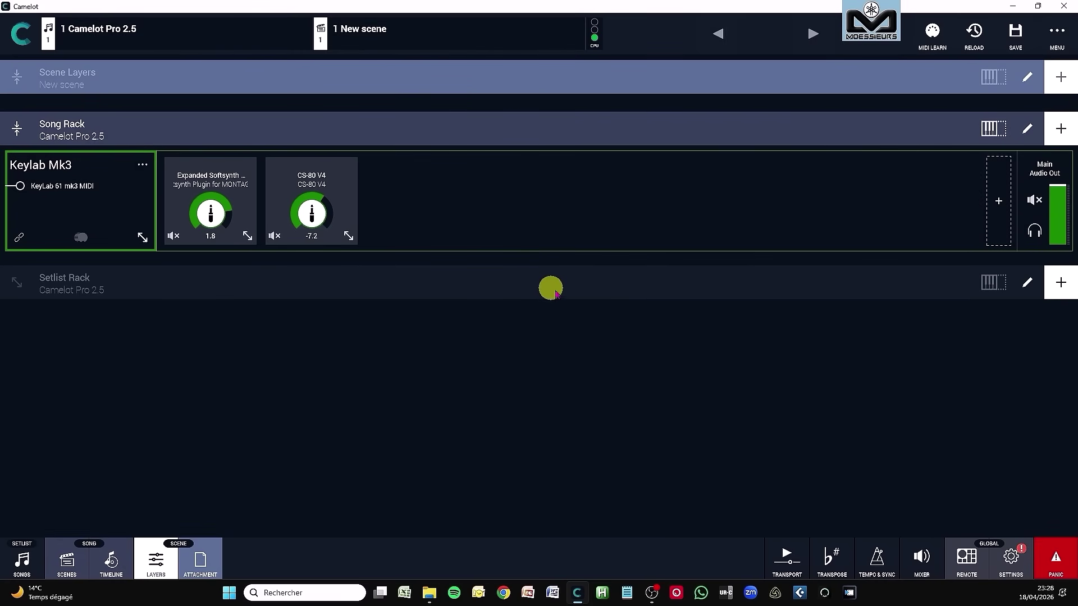
- Turn the Kelab Mk3 remote controller back on and leave the remote control page for the songs view
{"action": "left_click", "coordinate": [967, 563]}
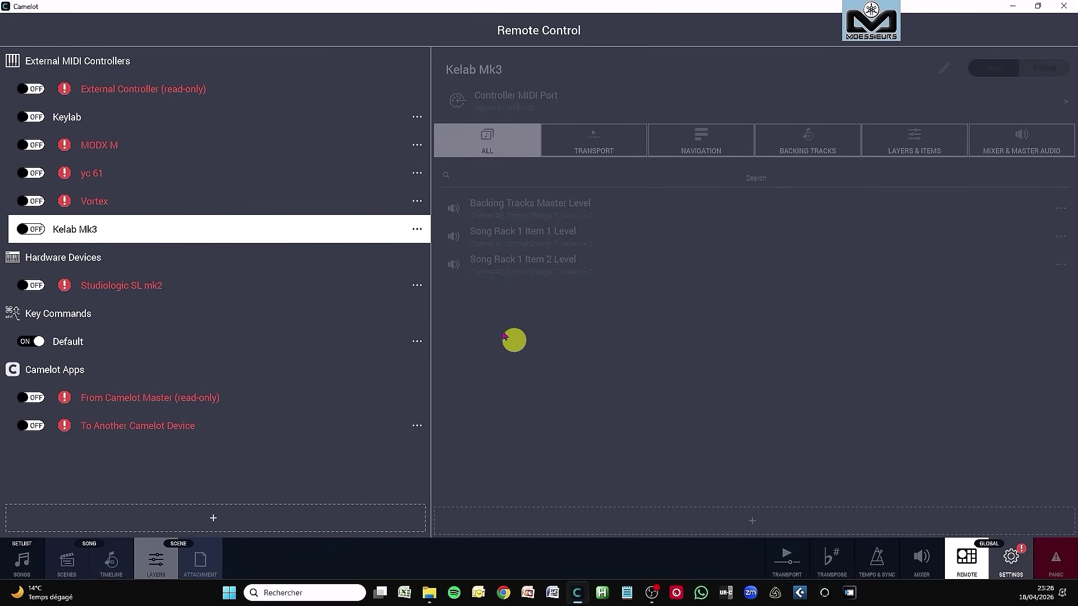
{"action": "left_click", "coordinate": [31, 229]}
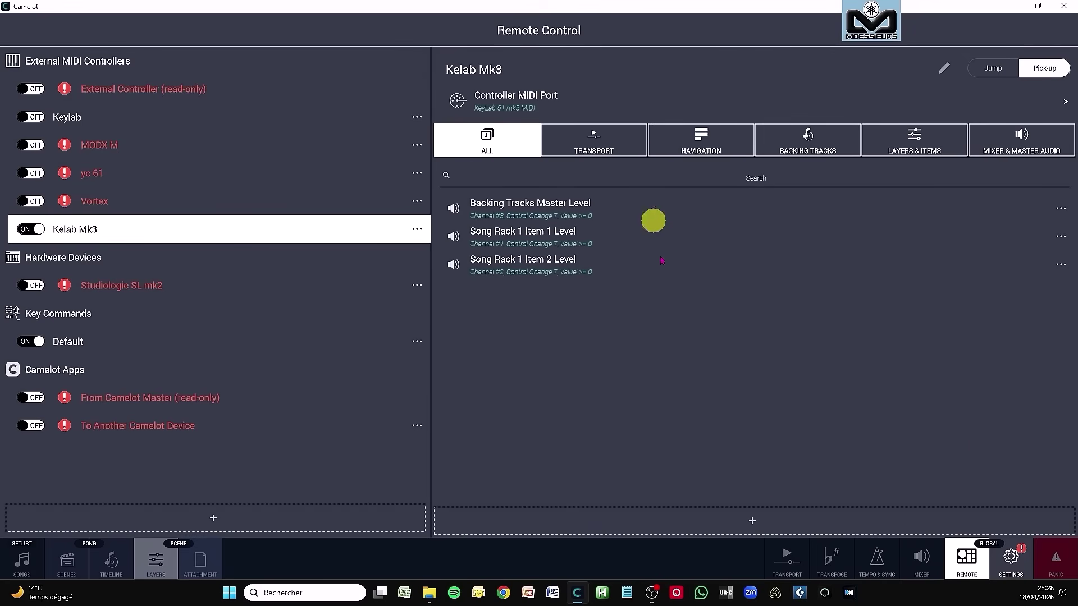
{"action": "left_click", "coordinate": [32, 553]}
{"action": "left_click", "coordinate": [23, 558]}
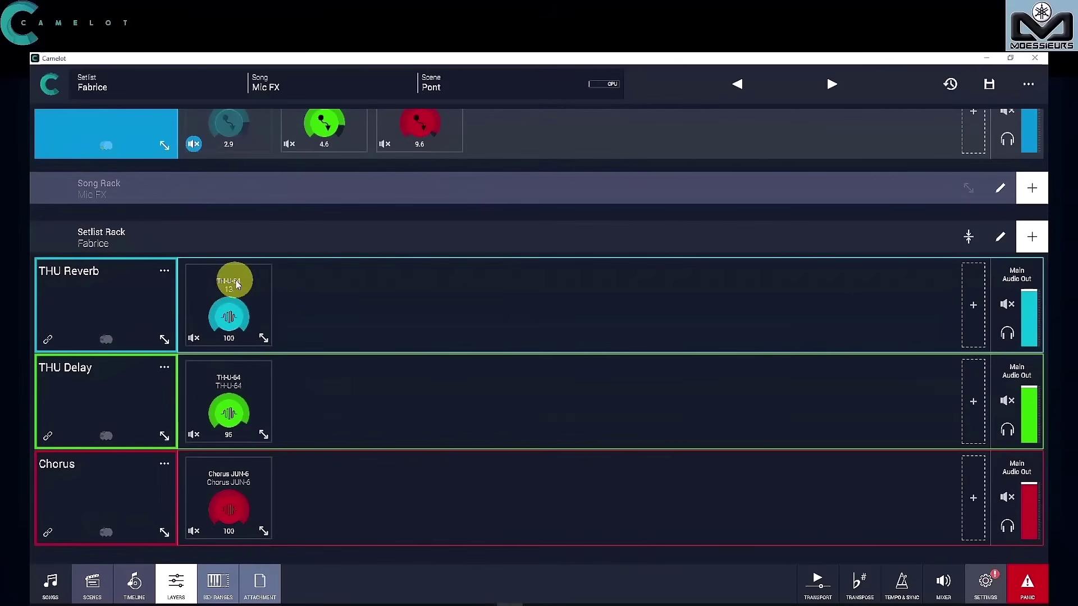
- Open the TH-U-64 plugin of the Setlist Rack's THU Reverb layer and move its window fully into view
{"action": "left_click", "coordinate": [237, 284]}
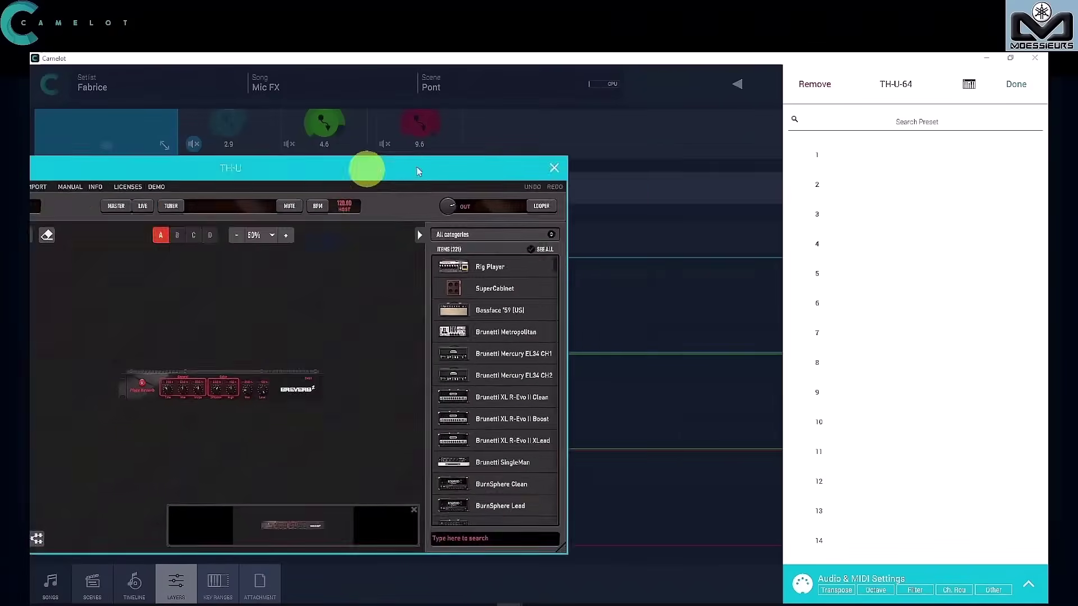
{"action": "left_click_drag", "start_coordinate": [365, 168], "coordinate": [699, 150]}
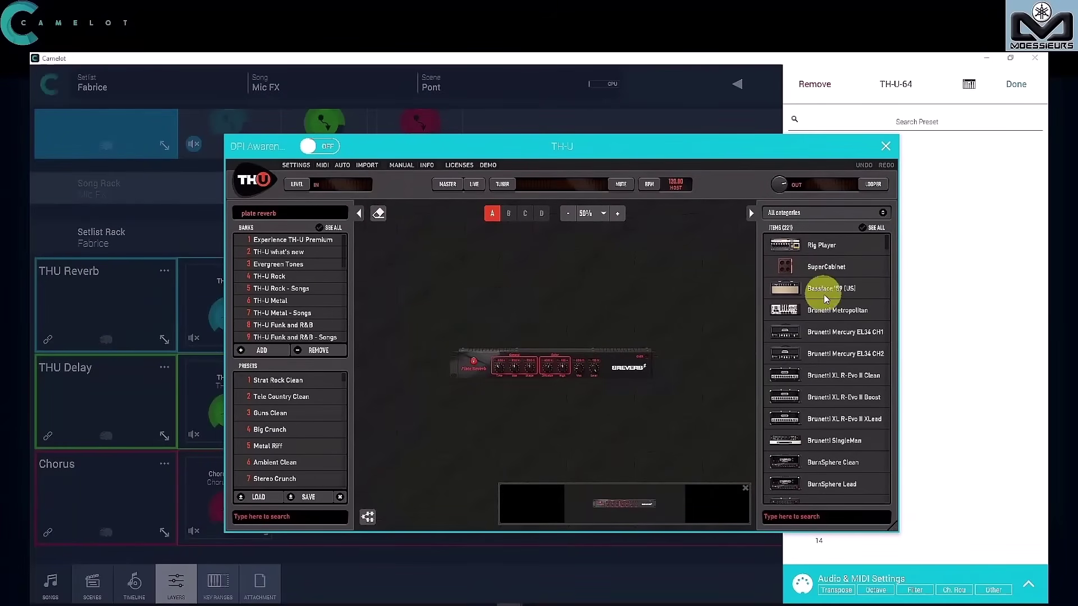